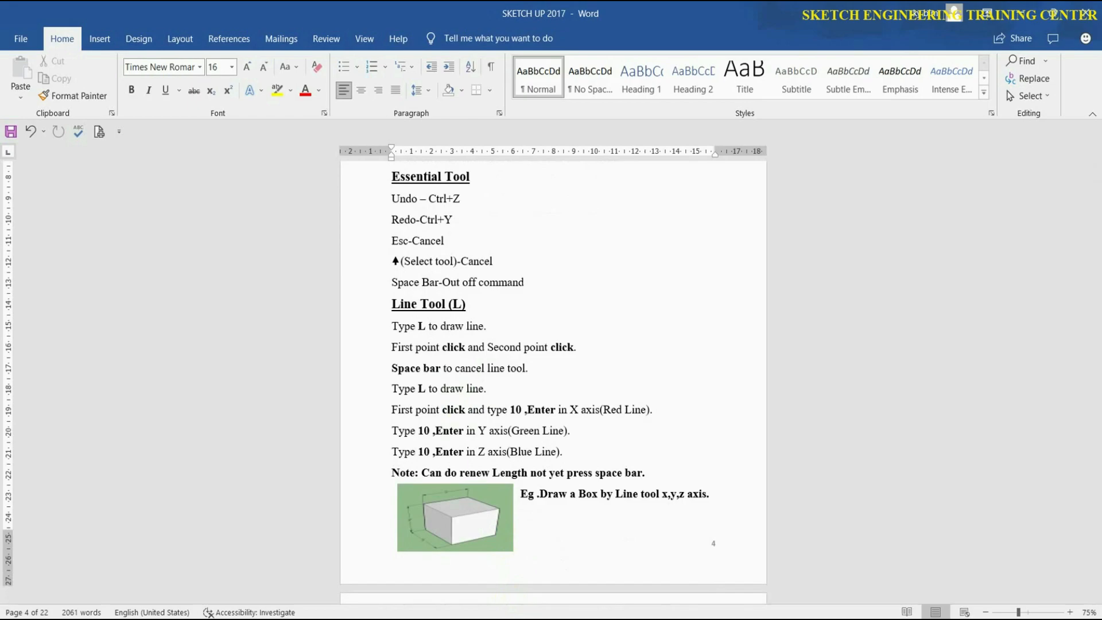
Switch to SketchUp and draw three connected lines along the green, red and blue axes, starting with a green-axis line about 16' 7" long.
{"action": "left_click", "coordinate": [524, 607]}
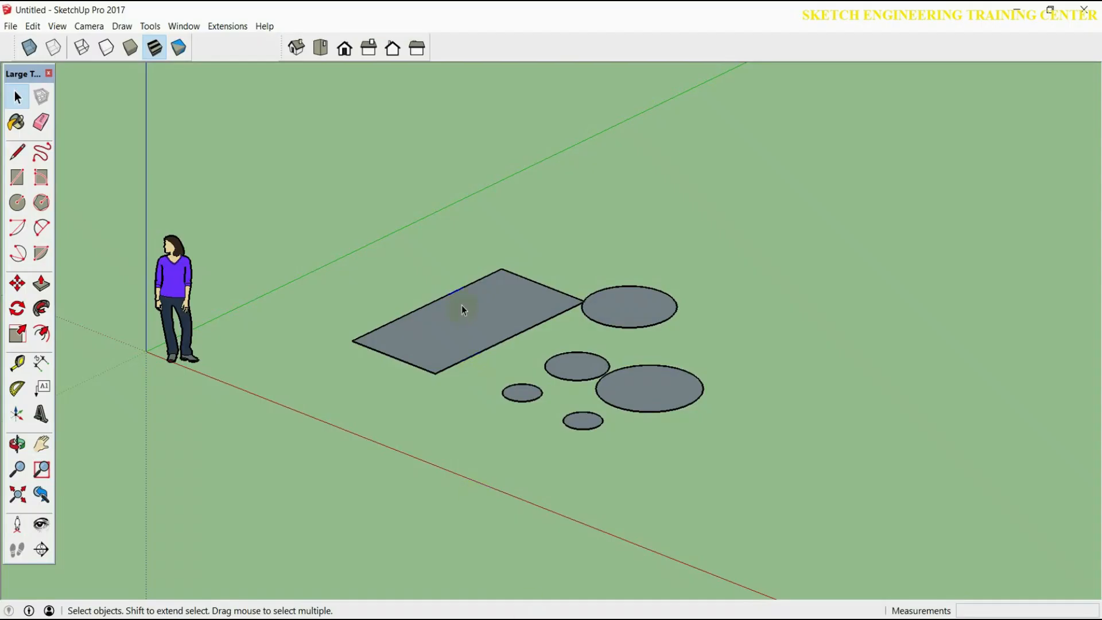
{"action": "left_click", "coordinate": [17, 151]}
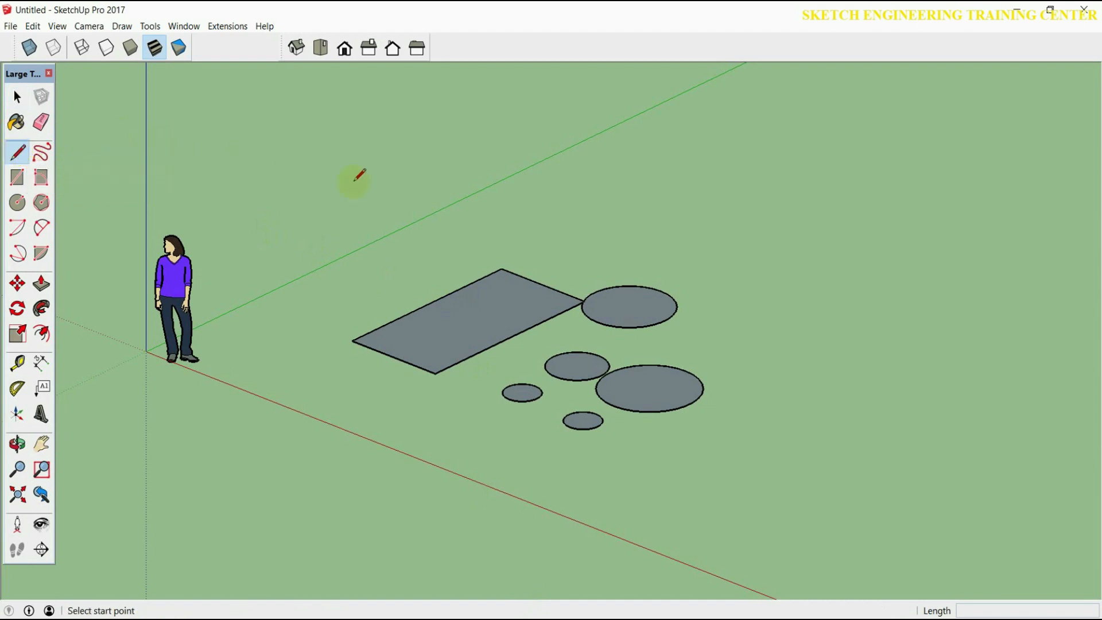
{"action": "scroll", "coordinate": [378, 250], "scroll_direction": "down", "scroll_amount": 3}
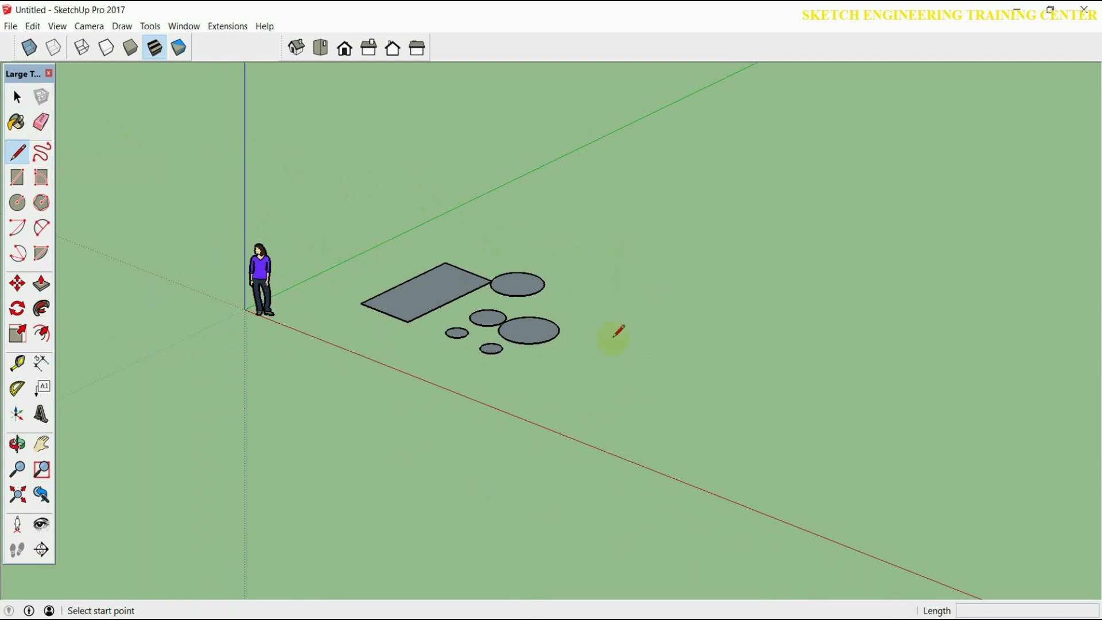
{"action": "left_click", "coordinate": [579, 395]}
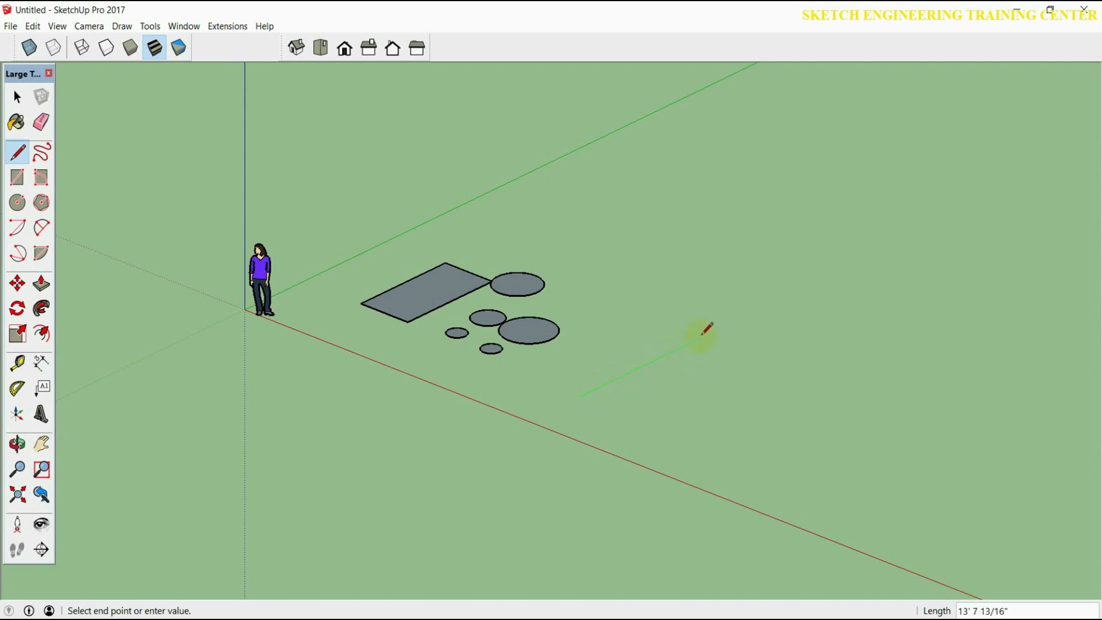
{"action": "left_click", "coordinate": [728, 323]}
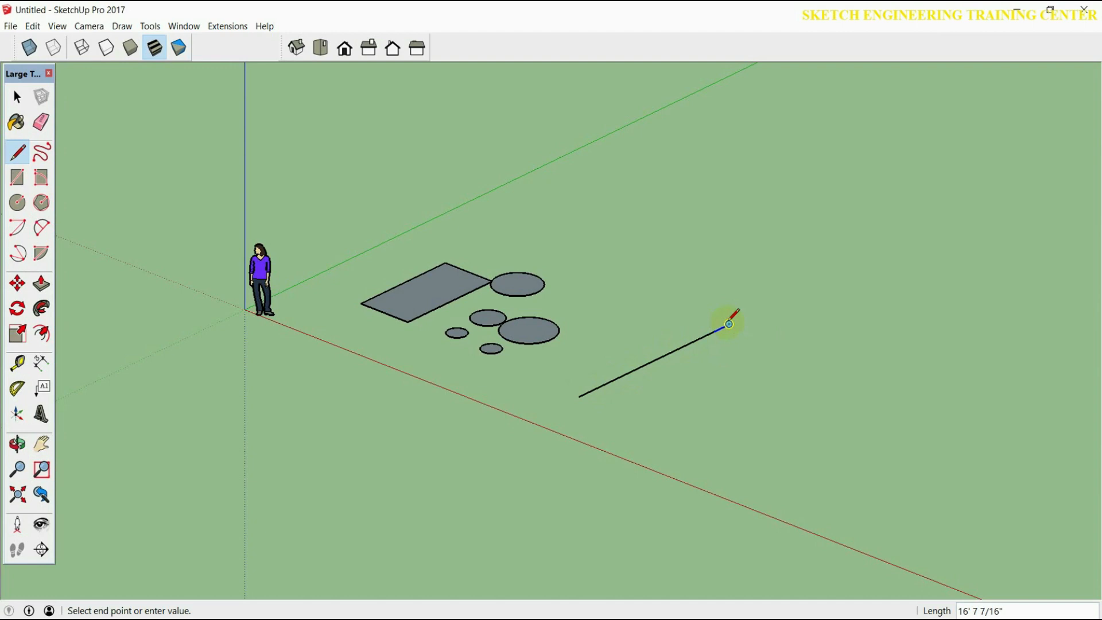
{"action": "left_click", "coordinate": [865, 377]}
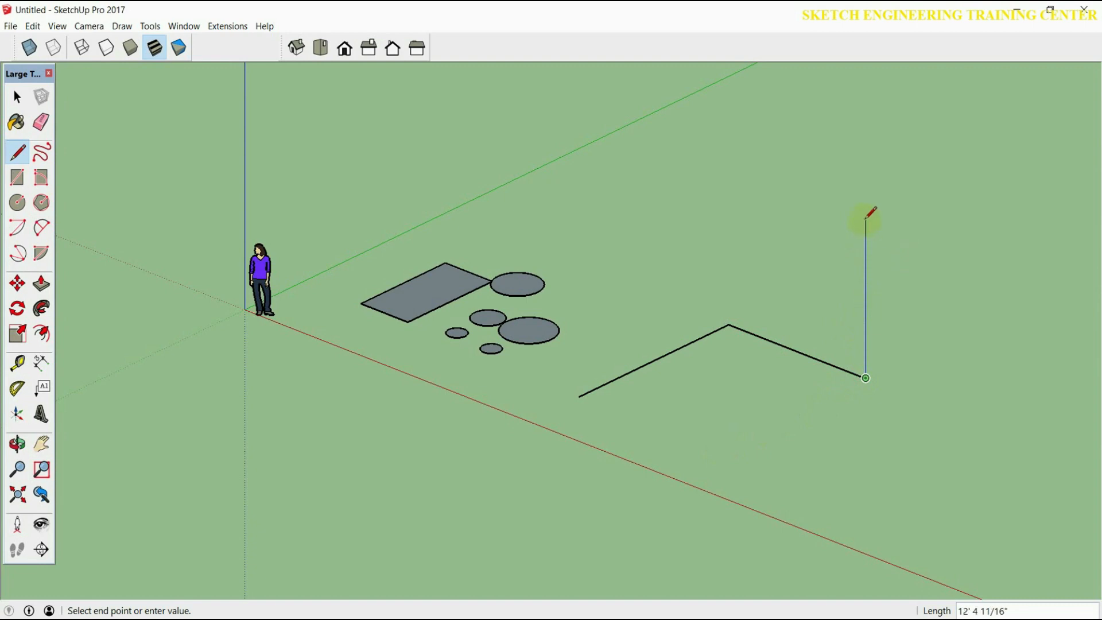
{"action": "left_click", "coordinate": [865, 138]}
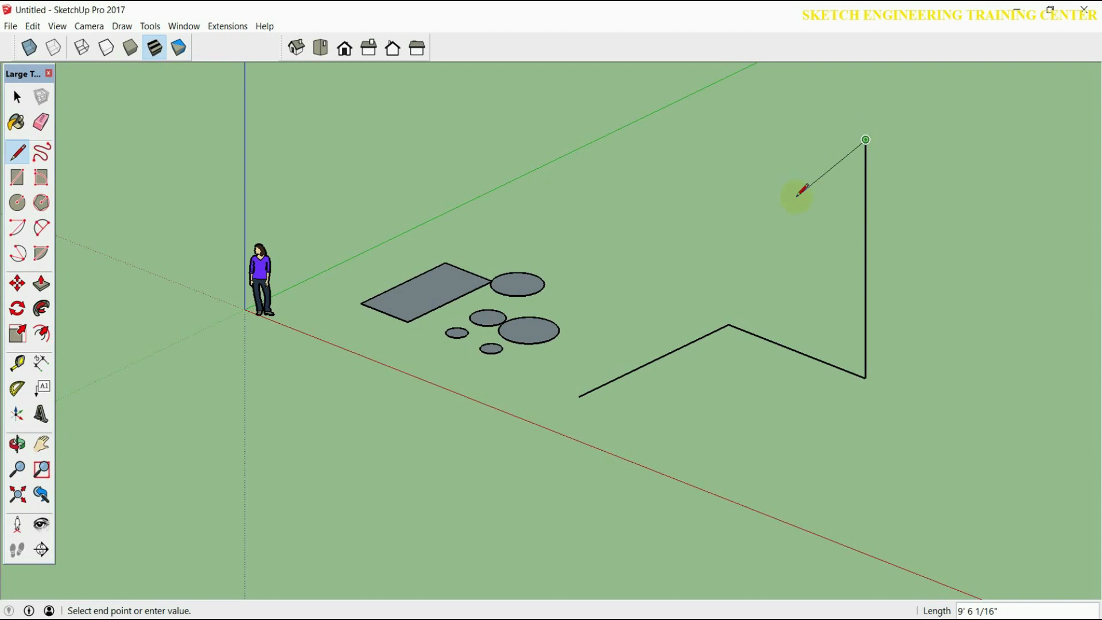
{"action": "key", "text": "space"}
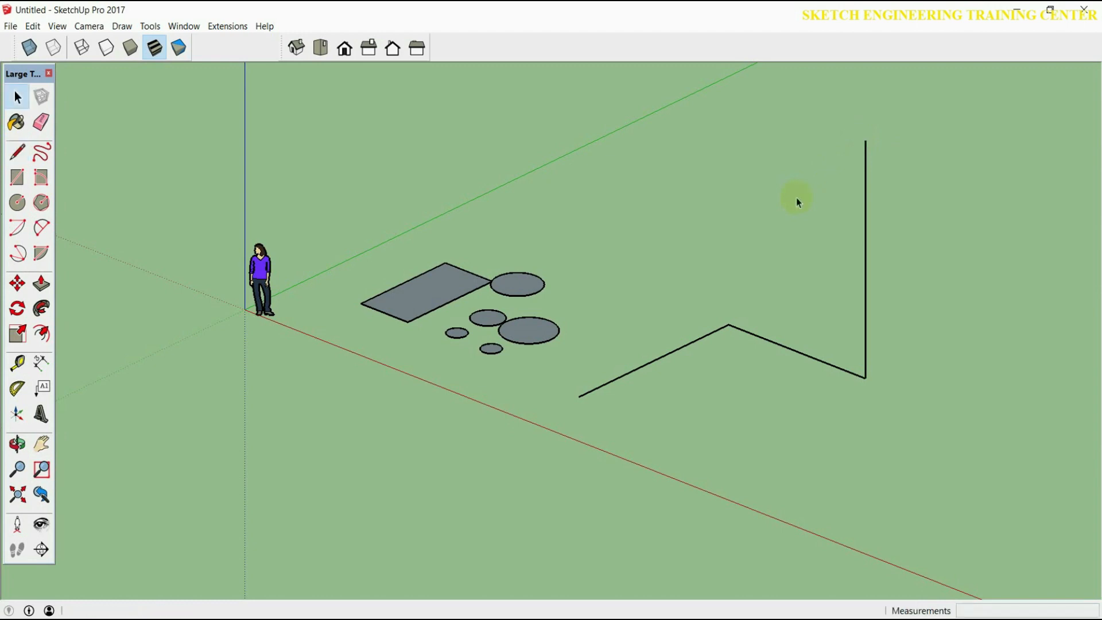
{"action": "scroll", "coordinate": [776, 359], "scroll_direction": "down", "scroll_amount": 3}
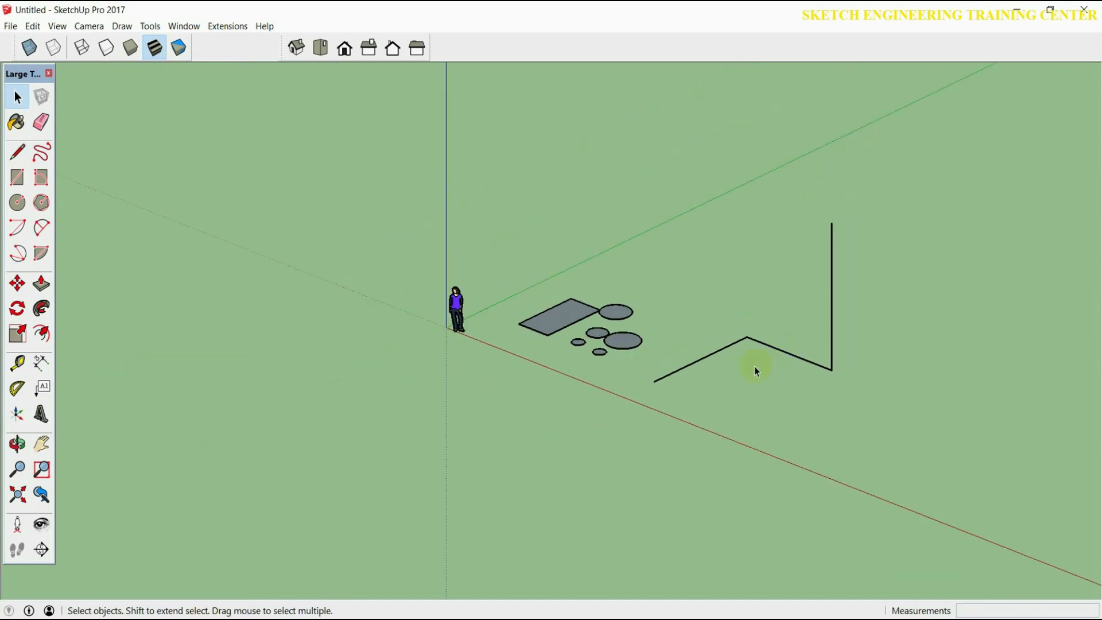
Check the Line Tool notes in Word, then draw a 10" line along the green axis in the empty area beyond the zigzag lines in SketchUp.
{"action": "left_click", "coordinate": [495, 619]}
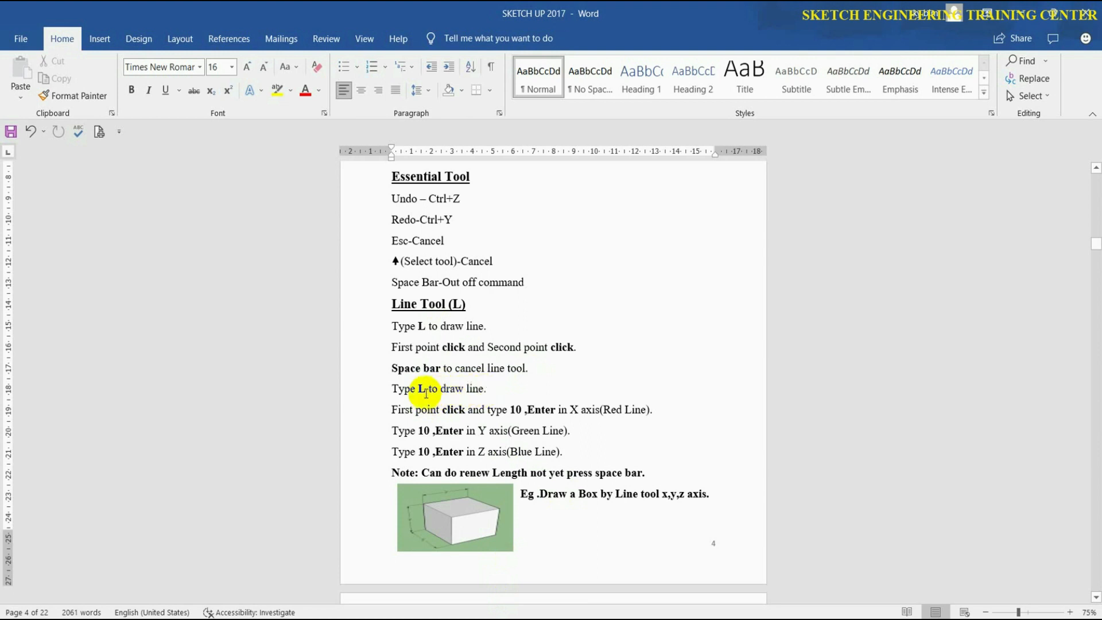
{"action": "key", "text": "alt+Tab"}
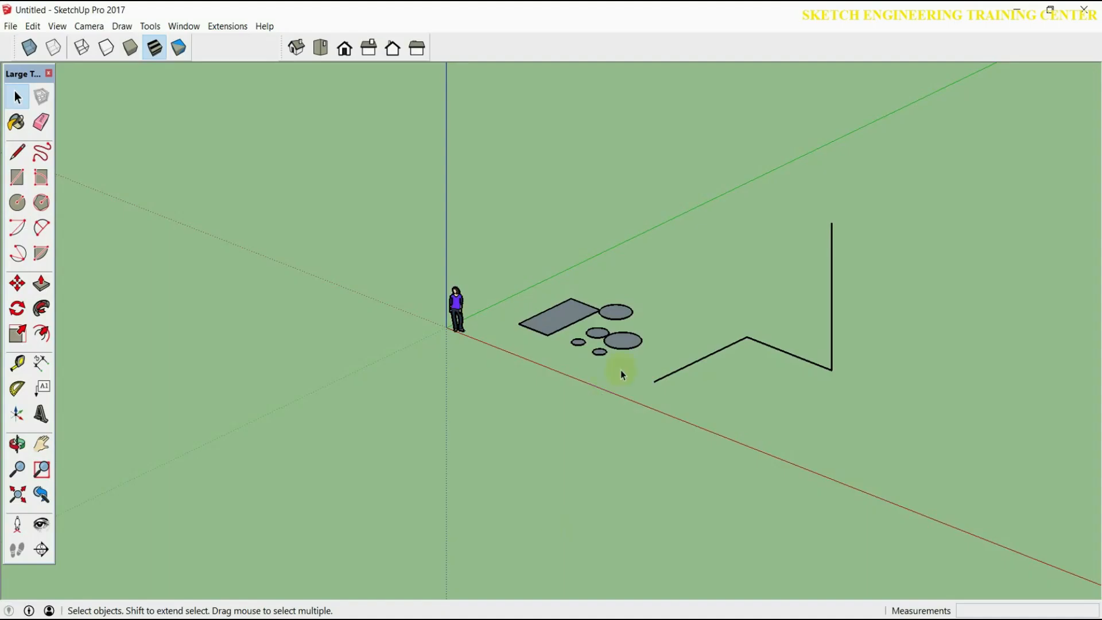
{"action": "key", "text": "l"}
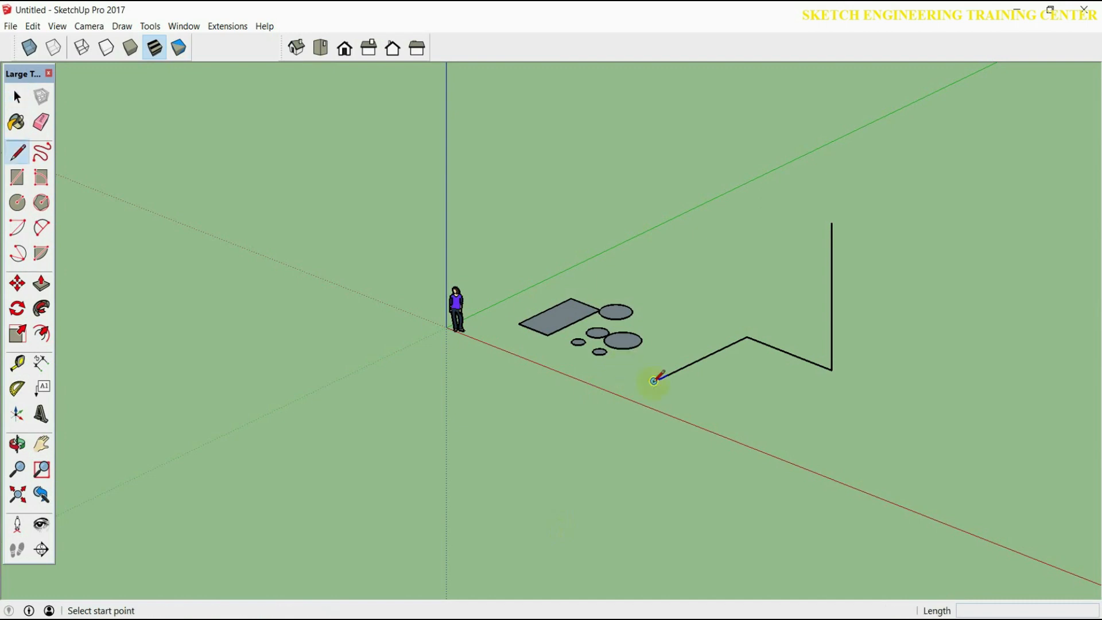
{"action": "scroll", "coordinate": [508, 365], "scroll_direction": "down", "scroll_amount": 4}
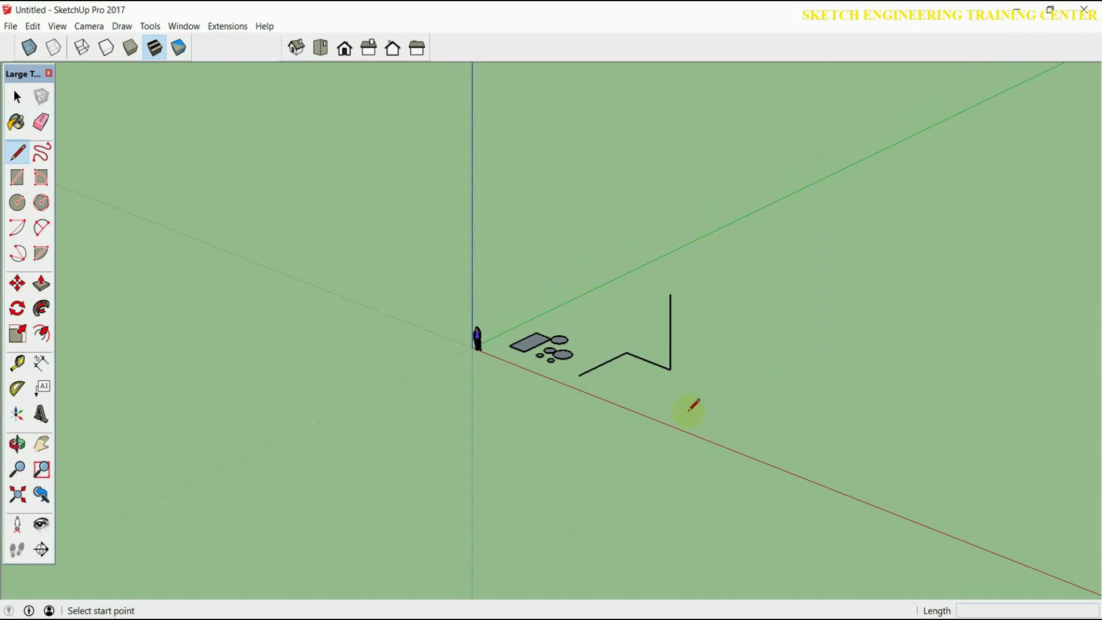
{"action": "left_click", "coordinate": [689, 411]}
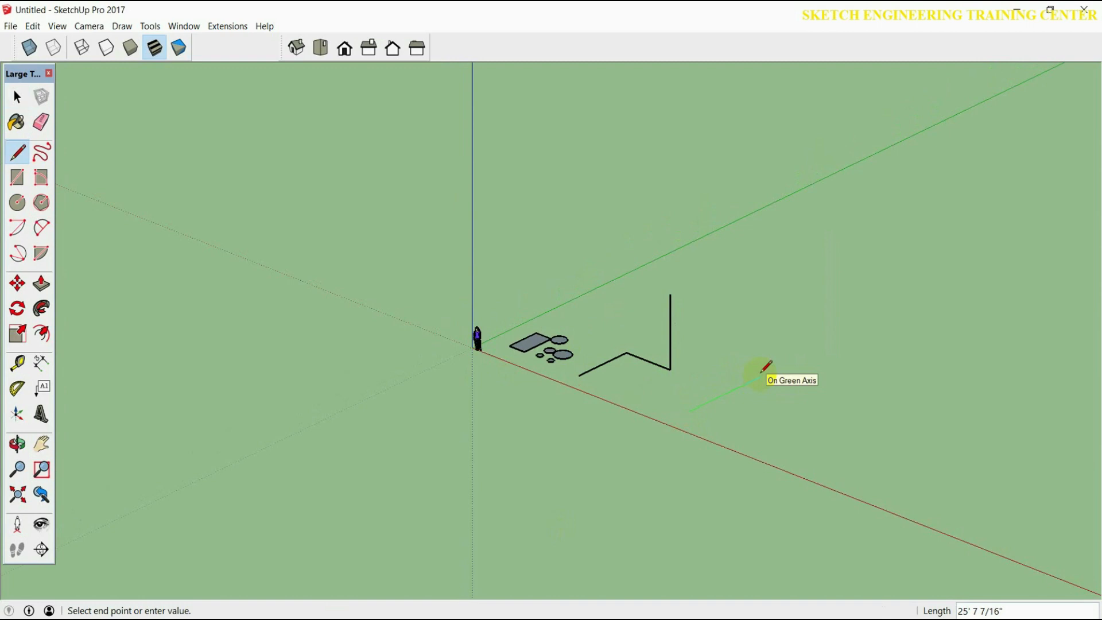
{"action": "type", "text": "10"}
{"action": "key", "text": "Return"}
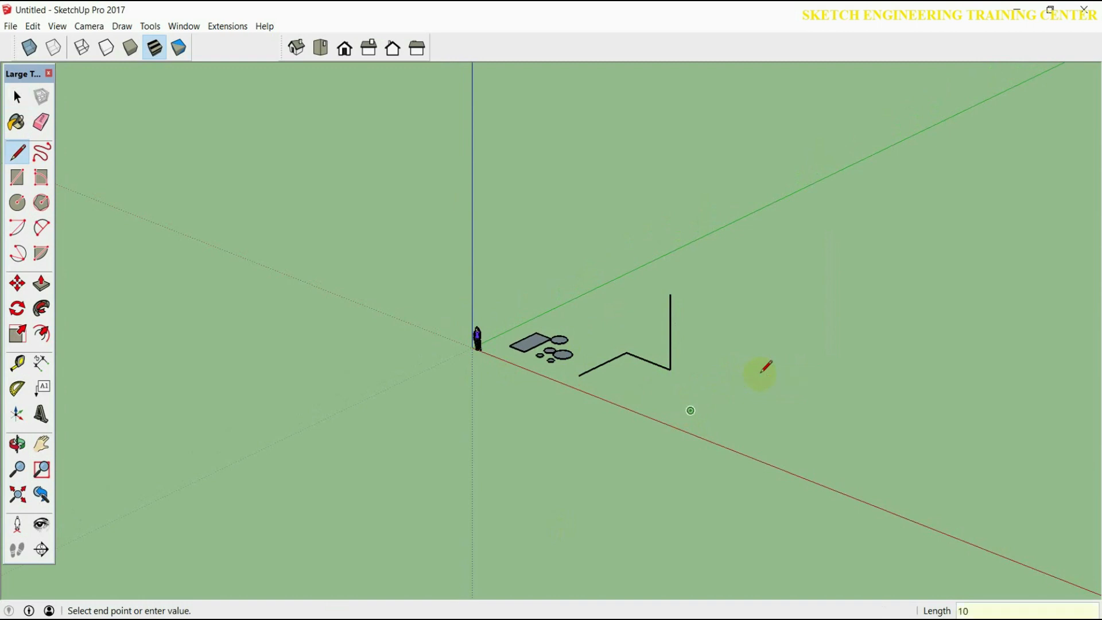
Complete the square with 10" edges along the red and green axes and a closing line back to the start point.
{"action": "scroll", "coordinate": [762, 378], "scroll_direction": "up", "scroll_amount": 3}
{"action": "scroll", "coordinate": [729, 412], "scroll_direction": "up", "scroll_amount": 4}
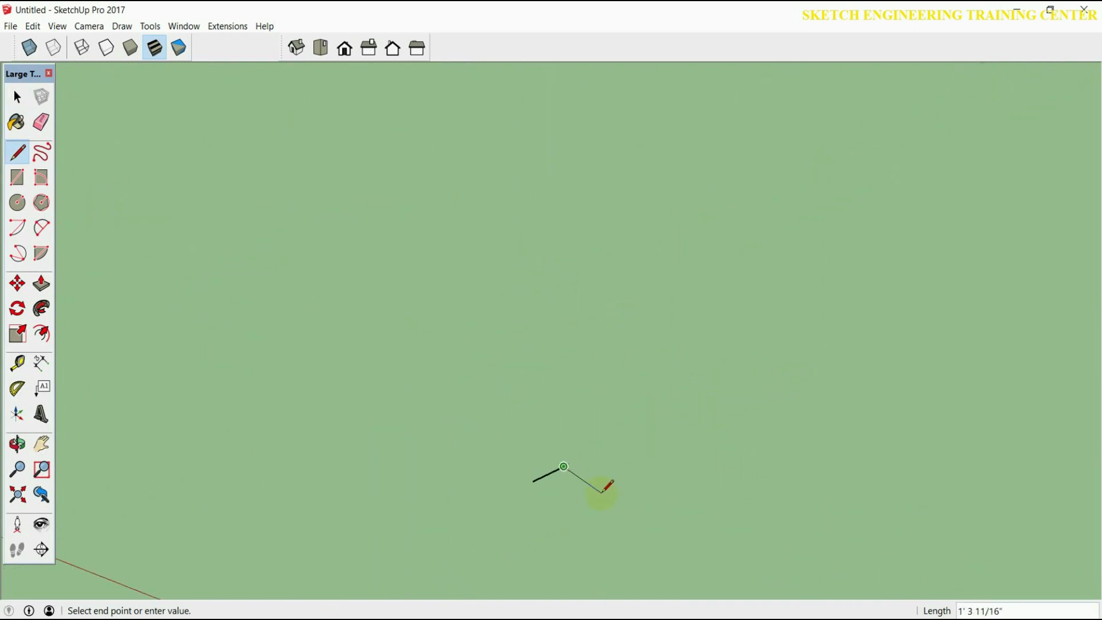
{"action": "type", "text": "10"}
{"action": "key", "text": "Return"}
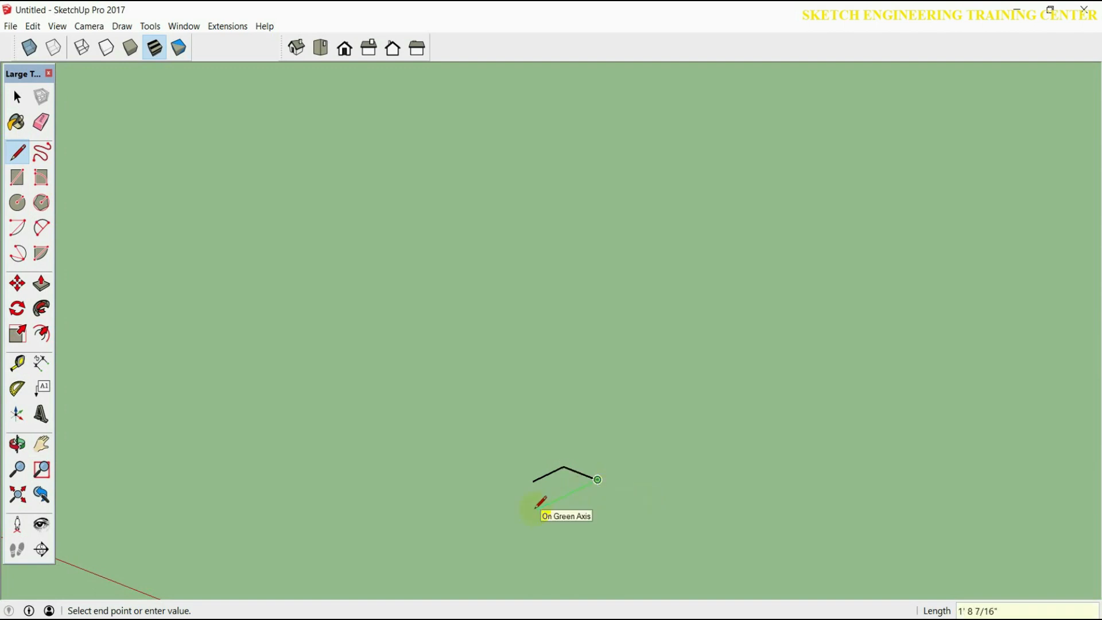
{"action": "type", "text": "10"}
{"action": "key", "text": "Return"}
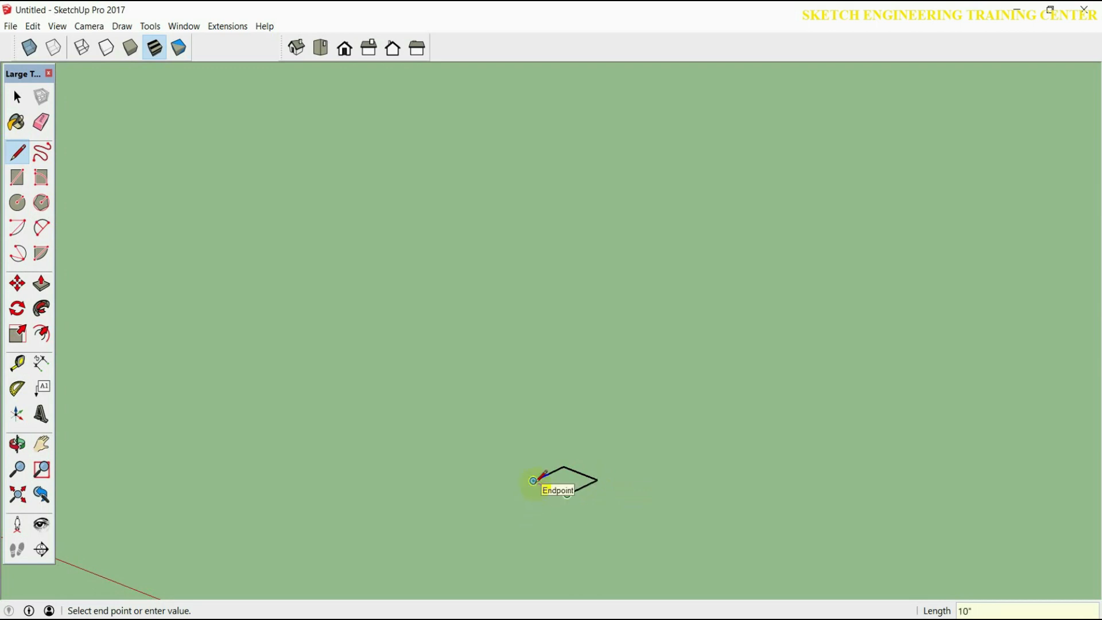
{"action": "left_click", "coordinate": [533, 481]}
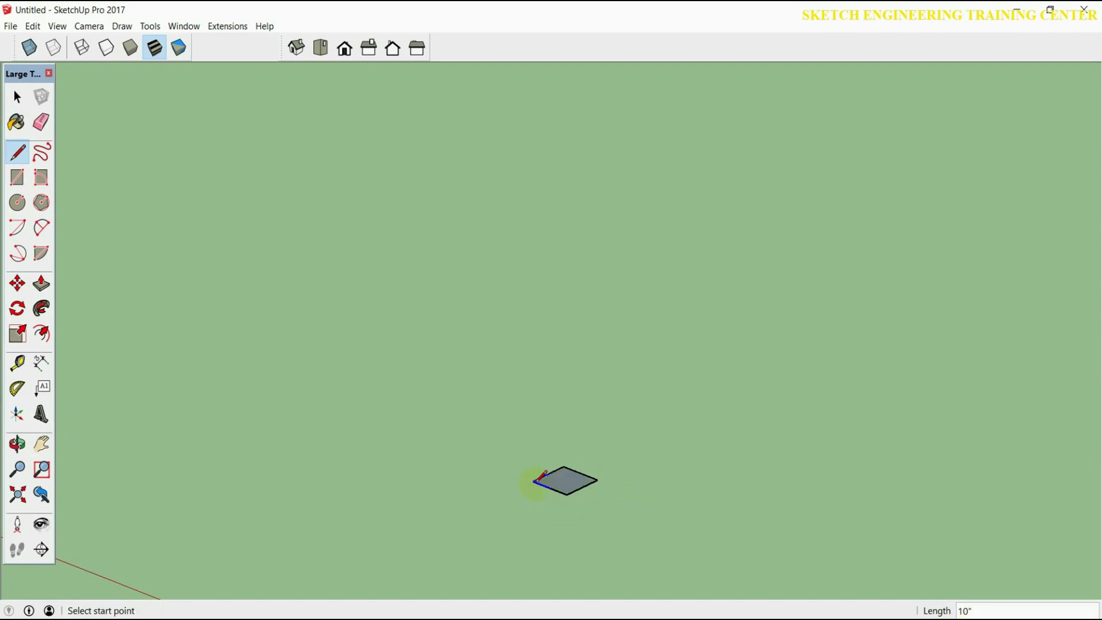
{"action": "key", "text": "space"}
Select the 10" square's face with its edges, examine it up close and from farther away, and clear the selection.
{"action": "middle_click", "coordinate": [583, 472]}
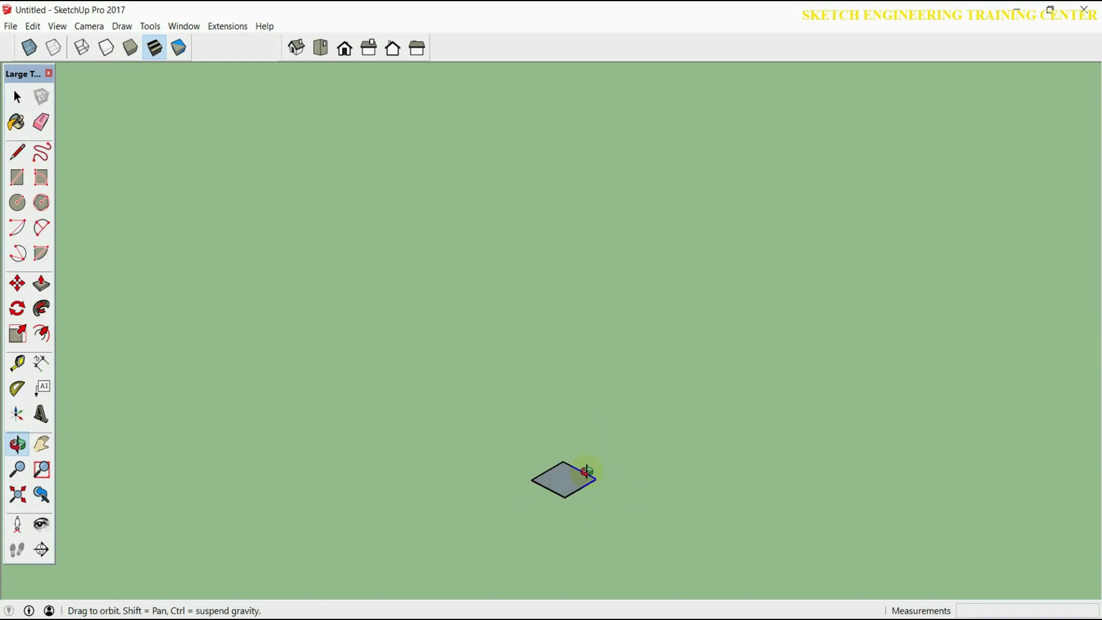
{"action": "scroll", "coordinate": [572, 485], "scroll_direction": "up", "scroll_amount": 5}
{"action": "scroll", "coordinate": [570, 483], "scroll_direction": "up", "scroll_amount": 1}
{"action": "left_click", "coordinate": [583, 475]}
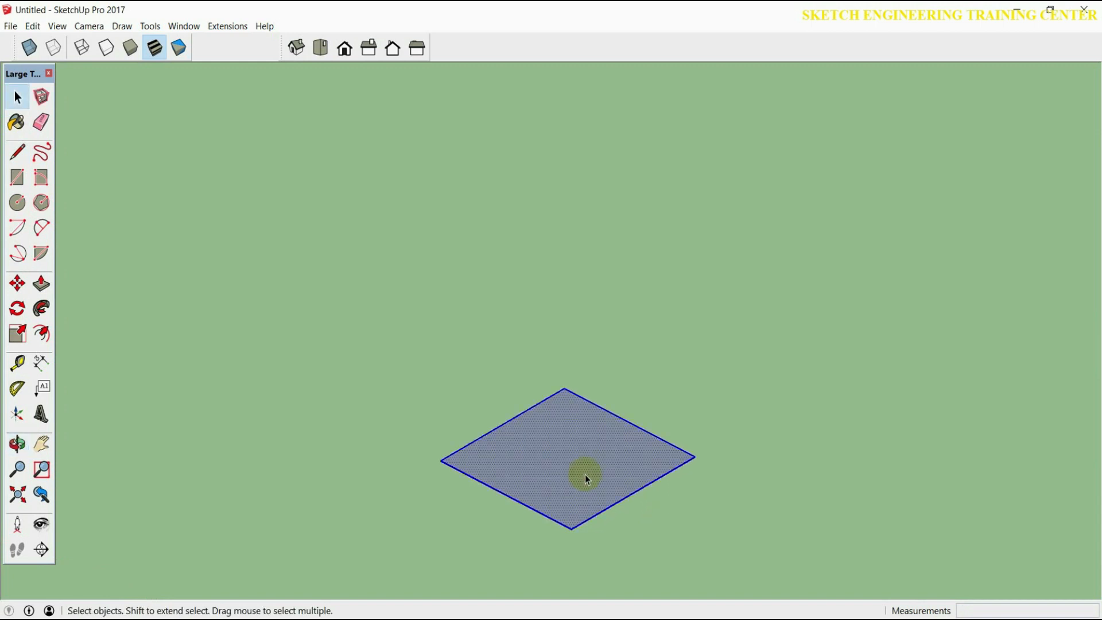
{"action": "scroll", "coordinate": [564, 359], "scroll_direction": "down", "scroll_amount": 3}
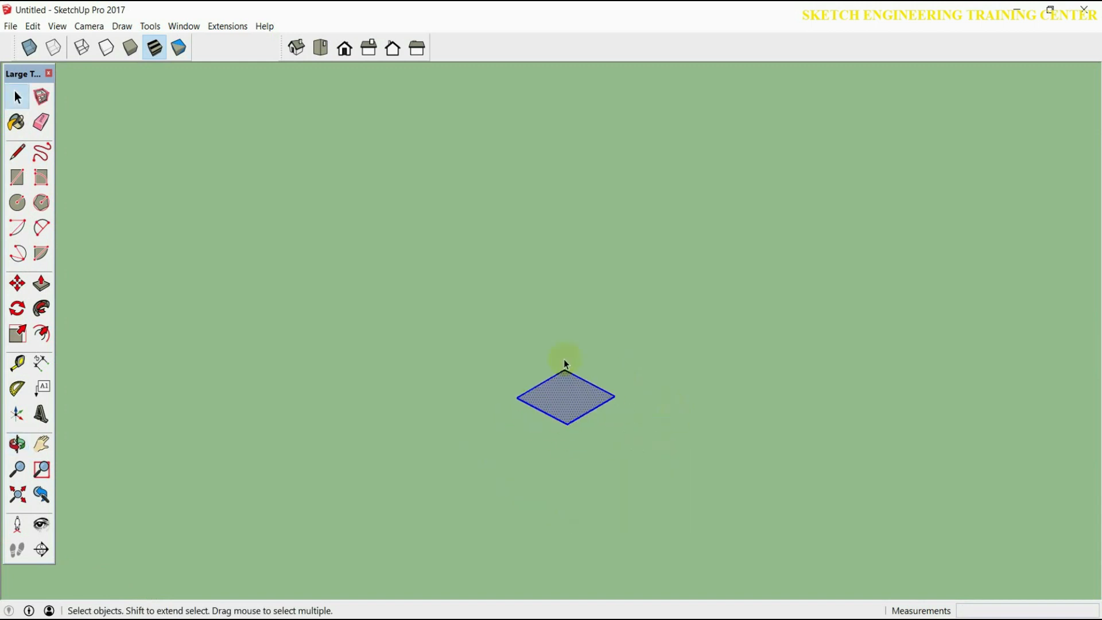
{"action": "scroll", "coordinate": [579, 431], "scroll_direction": "up", "scroll_amount": 3}
{"action": "scroll", "coordinate": [576, 387], "scroll_direction": "up", "scroll_amount": 2}
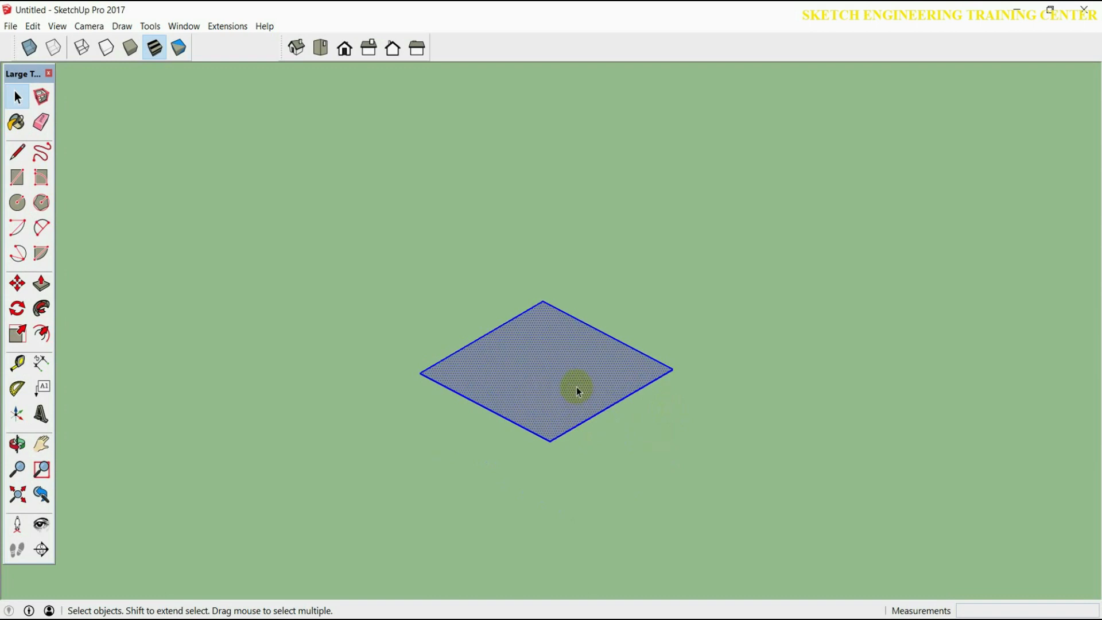
{"action": "scroll", "coordinate": [576, 387], "scroll_direction": "down", "scroll_amount": 5}
{"action": "left_click", "coordinate": [490, 477]}
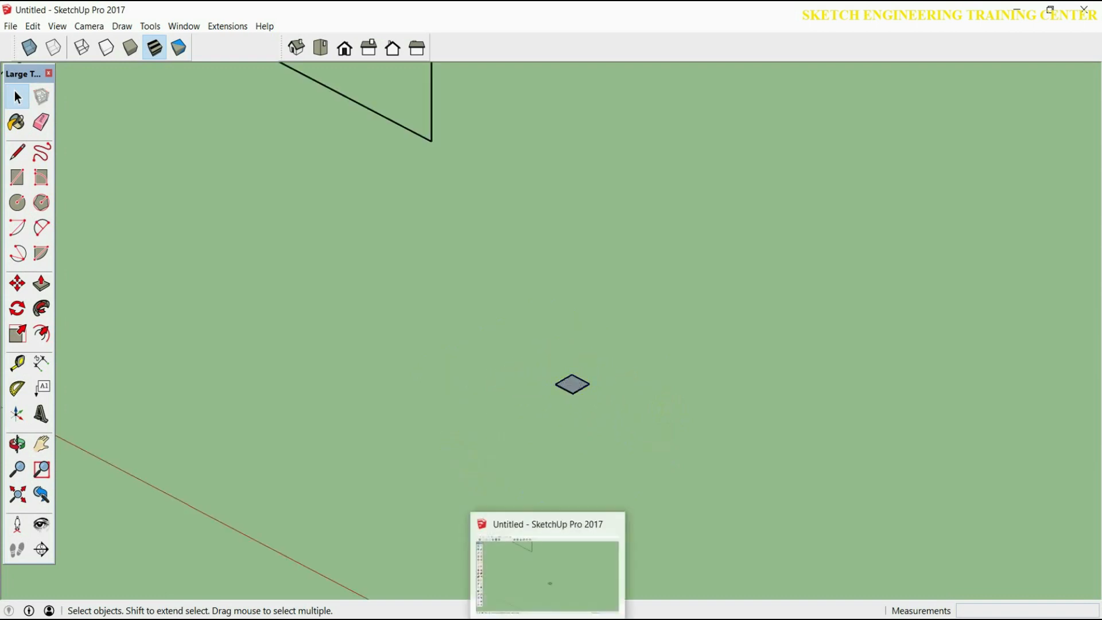
Draw a separate 5' line along the green axis between the zigzag lines and the red axis.
{"action": "left_click", "coordinate": [514, 619]}
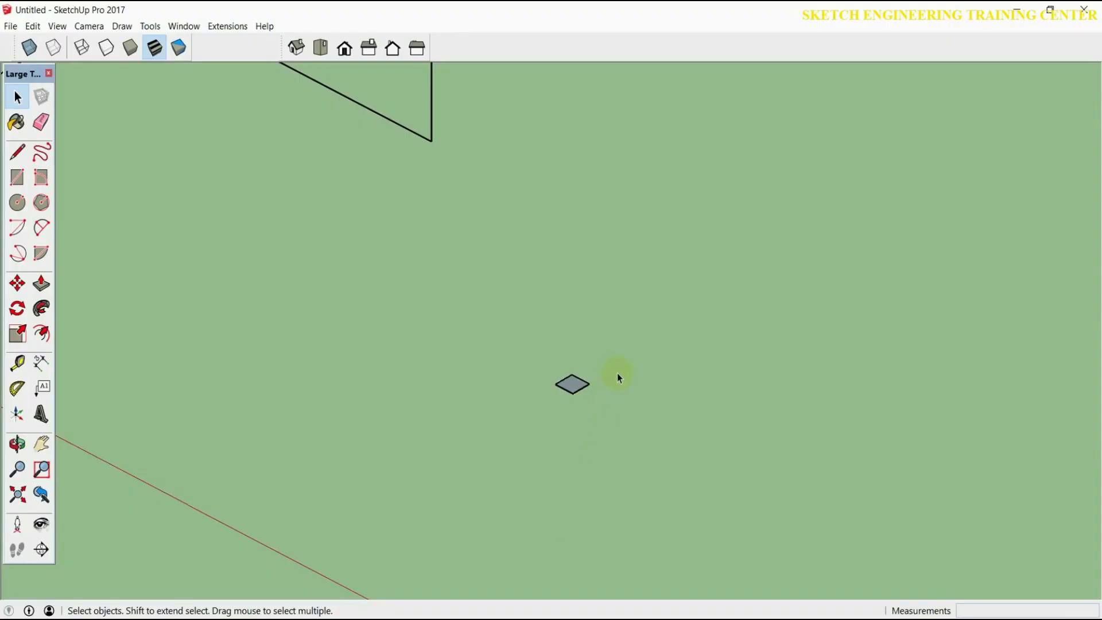
{"action": "scroll", "coordinate": [547, 378], "scroll_direction": "down", "scroll_amount": 3}
{"action": "scroll", "coordinate": [456, 288], "scroll_direction": "down", "scroll_amount": 3}
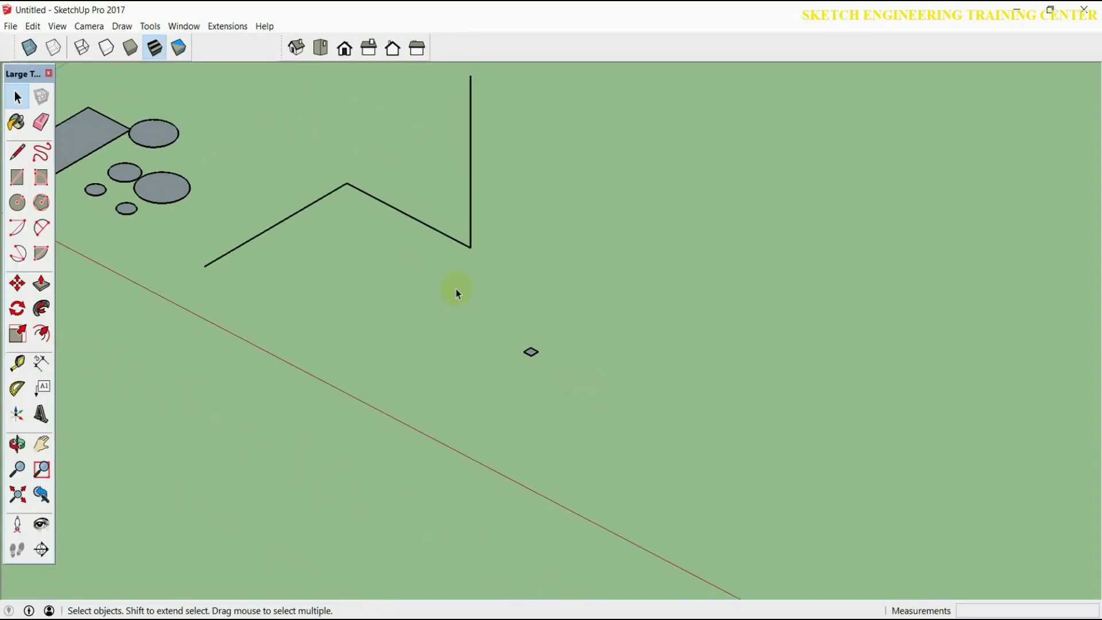
{"action": "key", "text": "l"}
{"action": "left_click", "coordinate": [369, 335]}
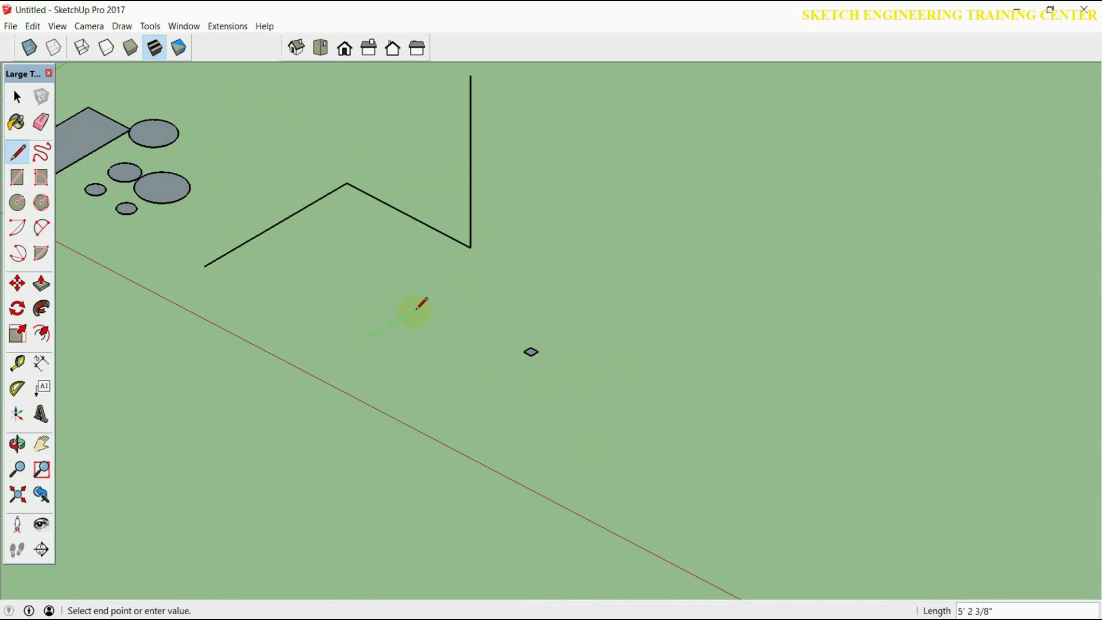
{"action": "type", "text": "5"}
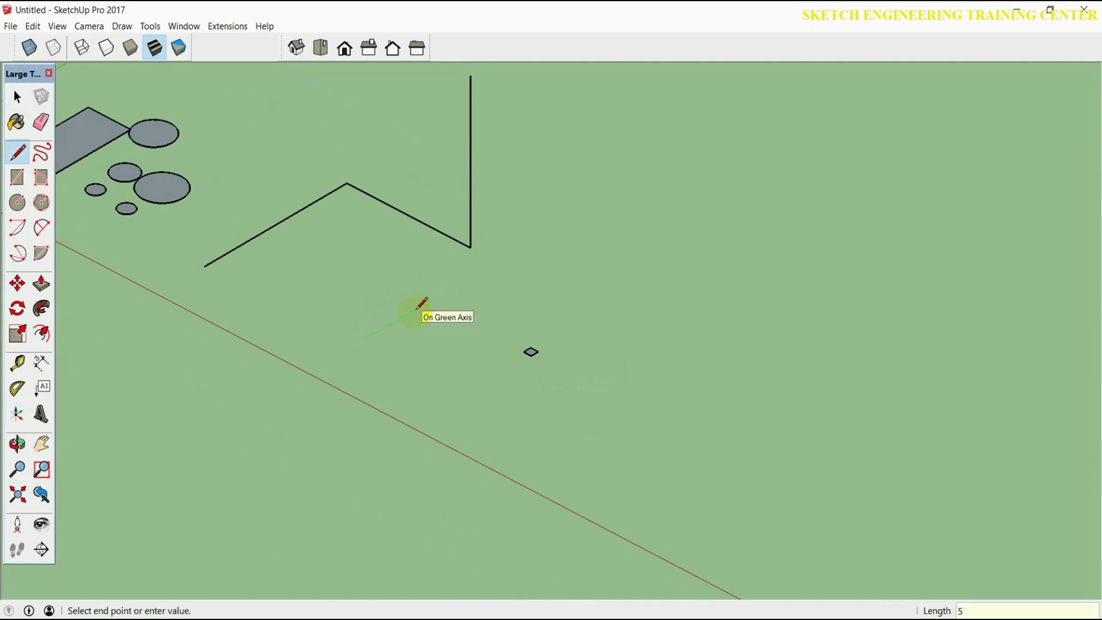
{"action": "type", "text": "'"}
{"action": "key", "text": "Return"}
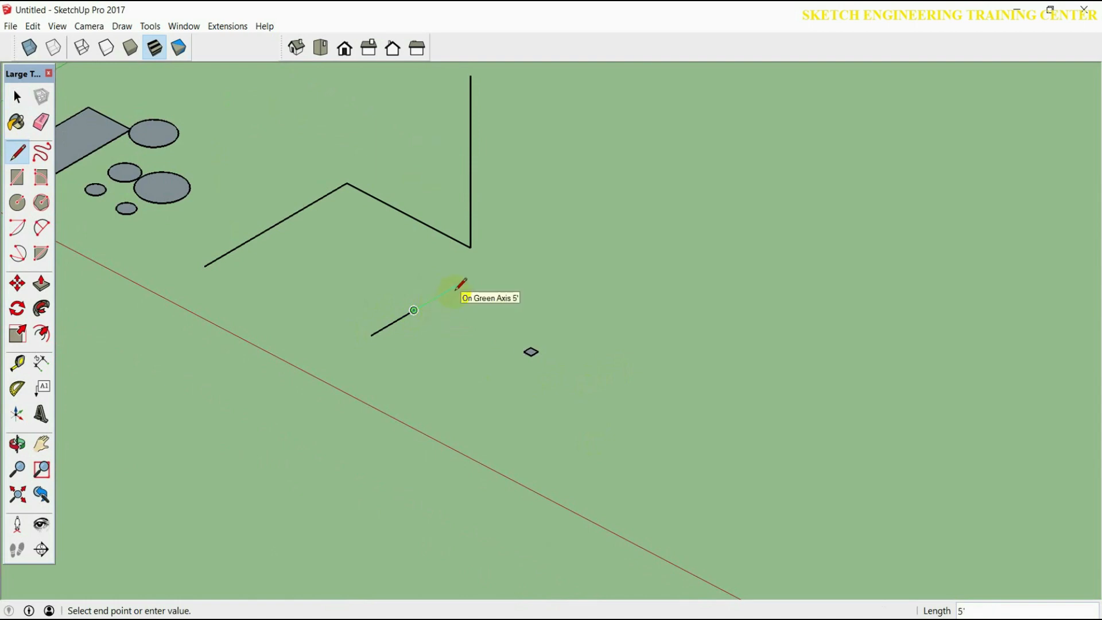
{"action": "key", "text": "Escape"}
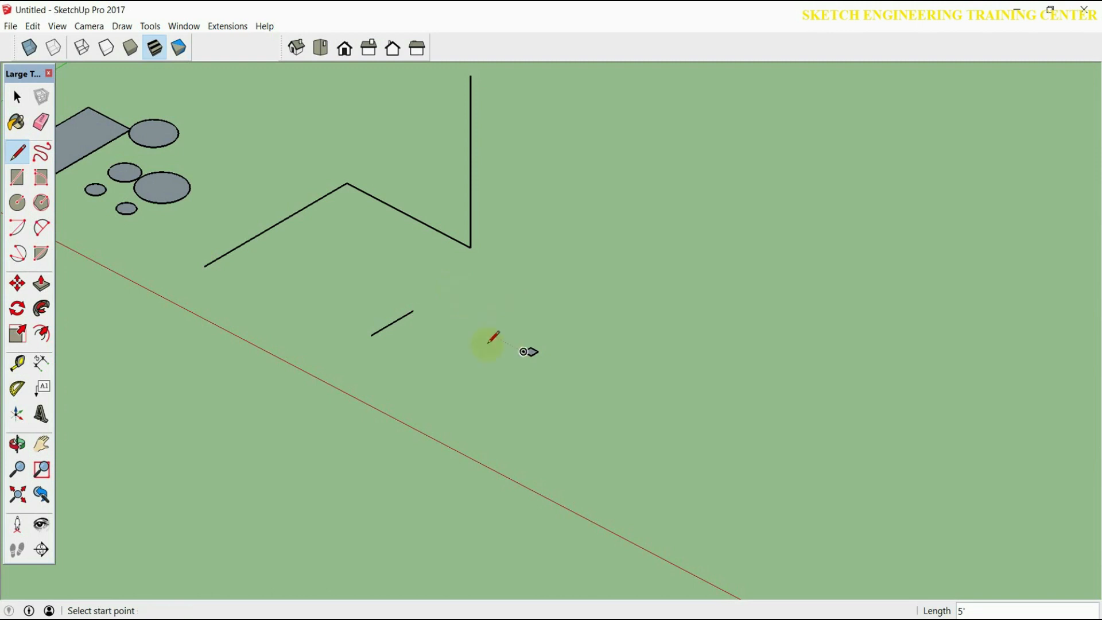
{"action": "key", "text": "space"}
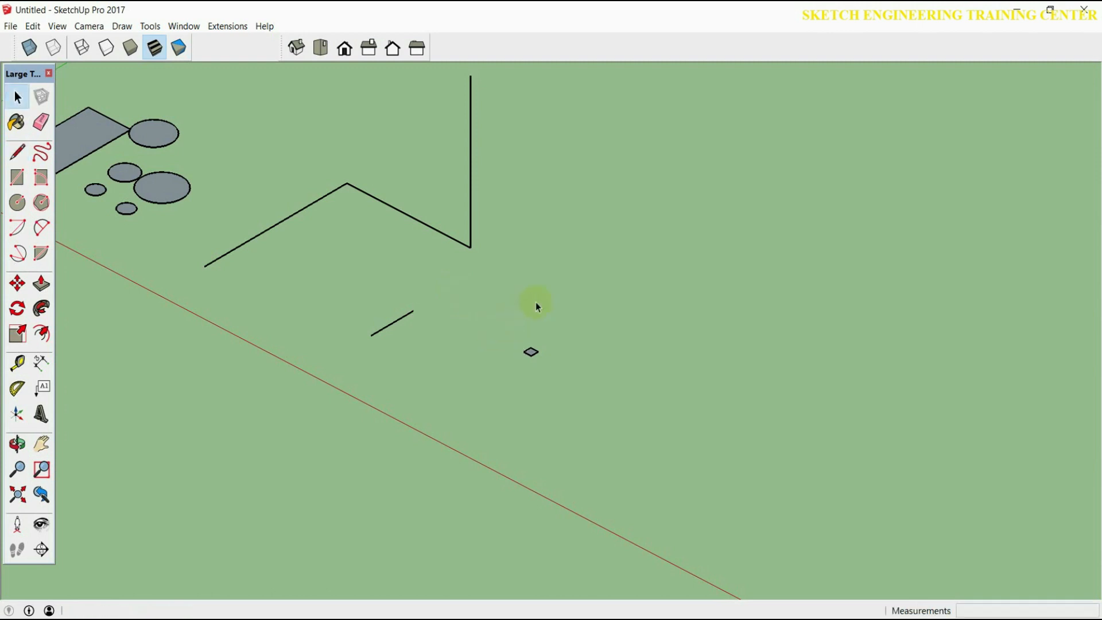
Draw another 5' line along the green axis in the empty area beyond the small square.
{"action": "key", "text": "l"}
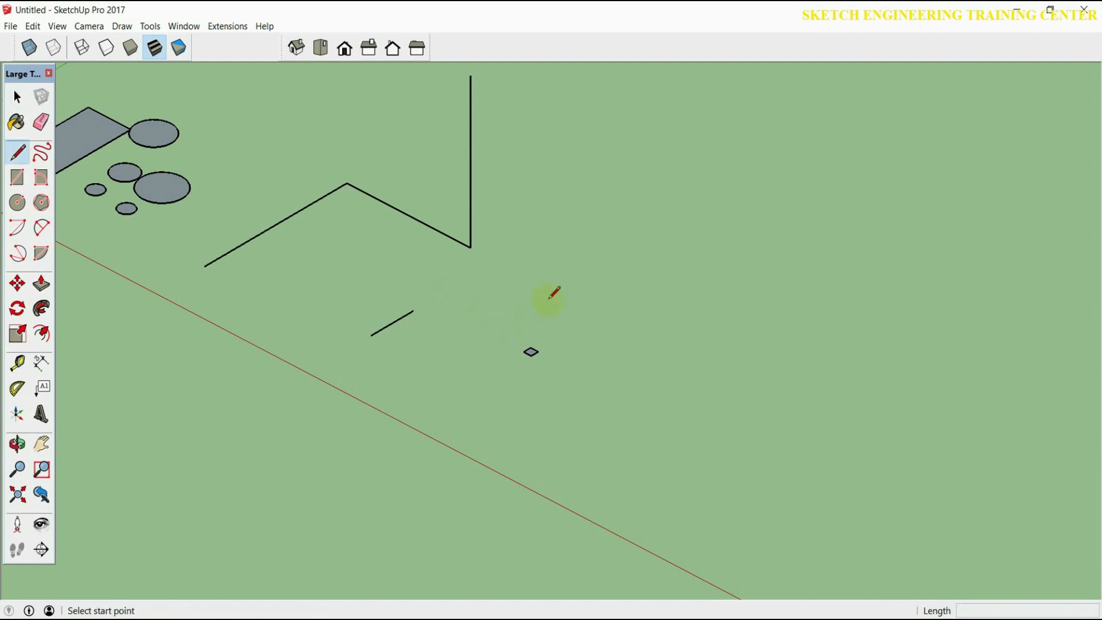
{"action": "left_click", "coordinate": [629, 296]}
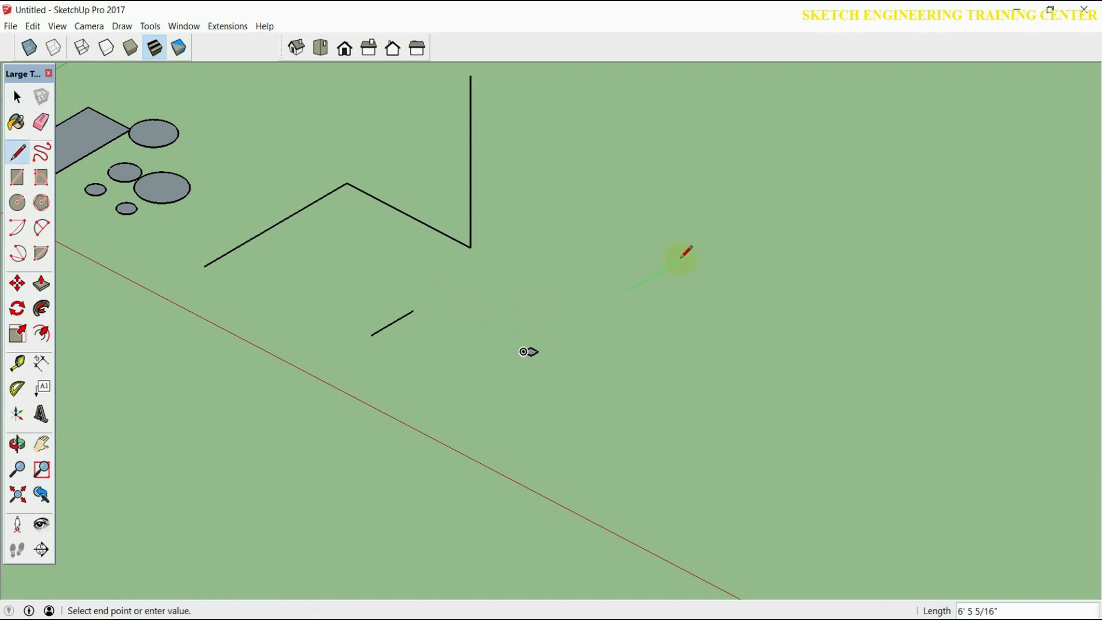
{"action": "type", "text": "5"}
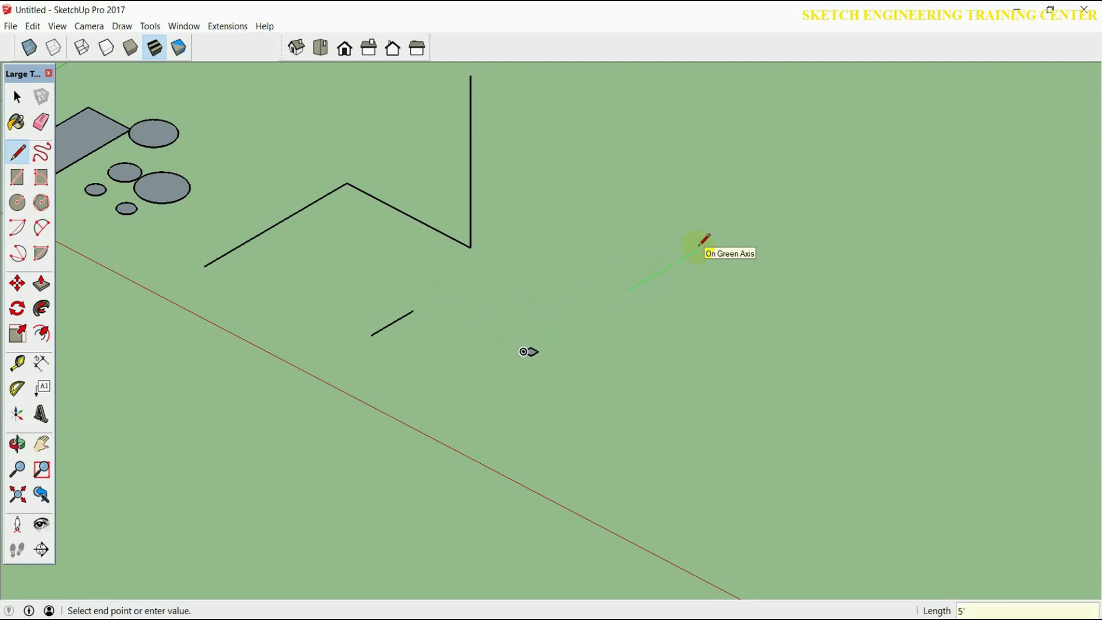
{"action": "key", "text": "Return"}
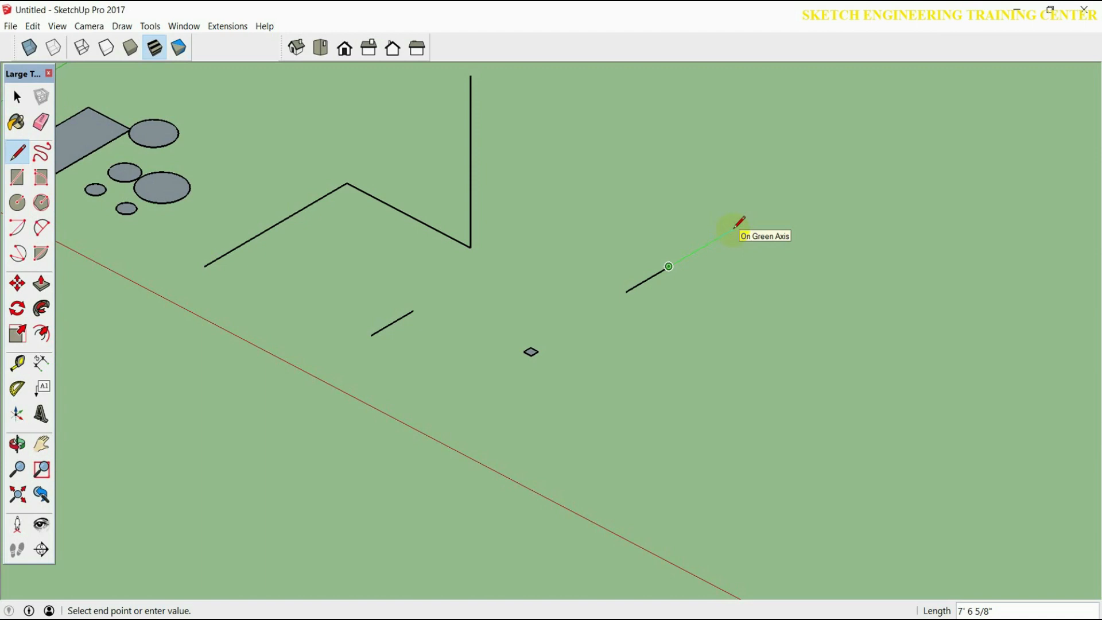
Continue the 5' line with a 10' segment along the green axis and revise the segment's length to 2' and finally 1'.
{"action": "type", "text": "10"}
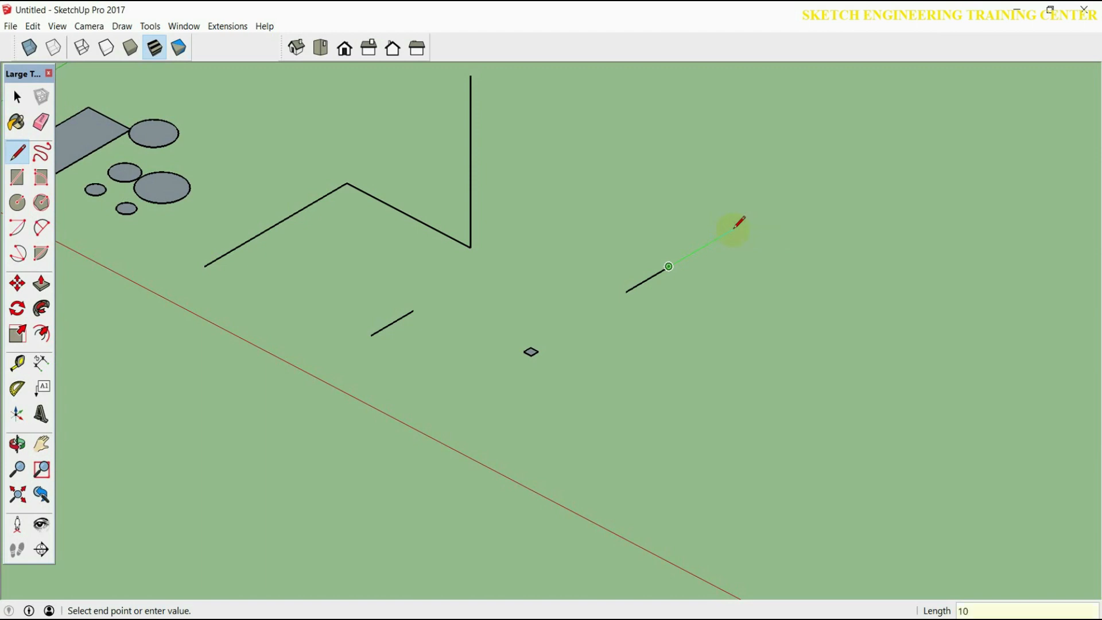
{"action": "key", "text": "Return"}
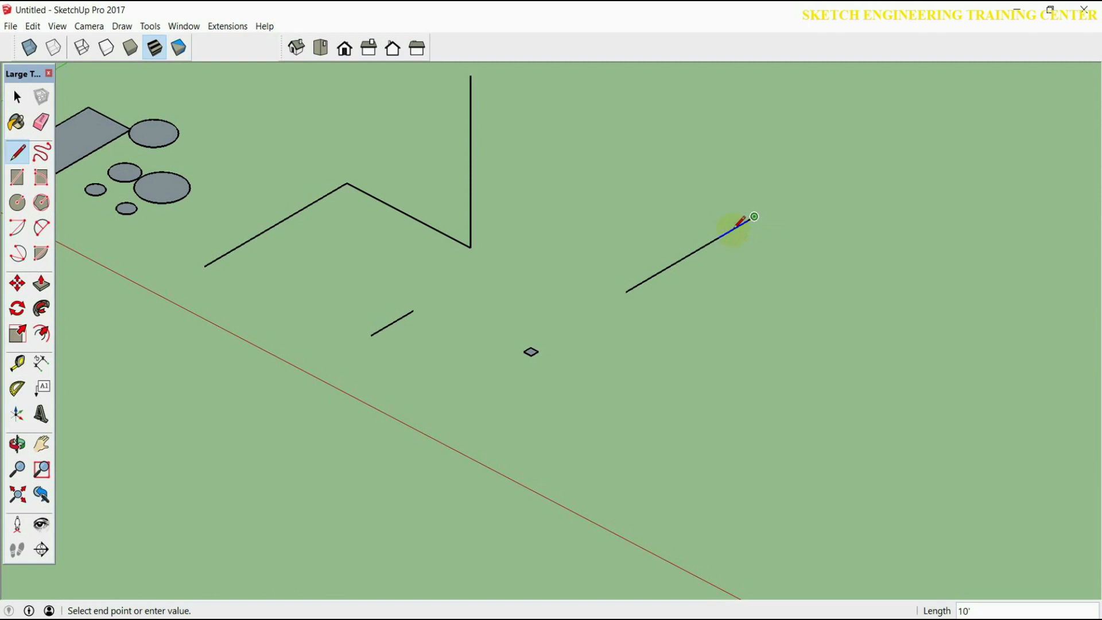
{"action": "type", "text": "2"}
{"action": "key", "text": "Return"}
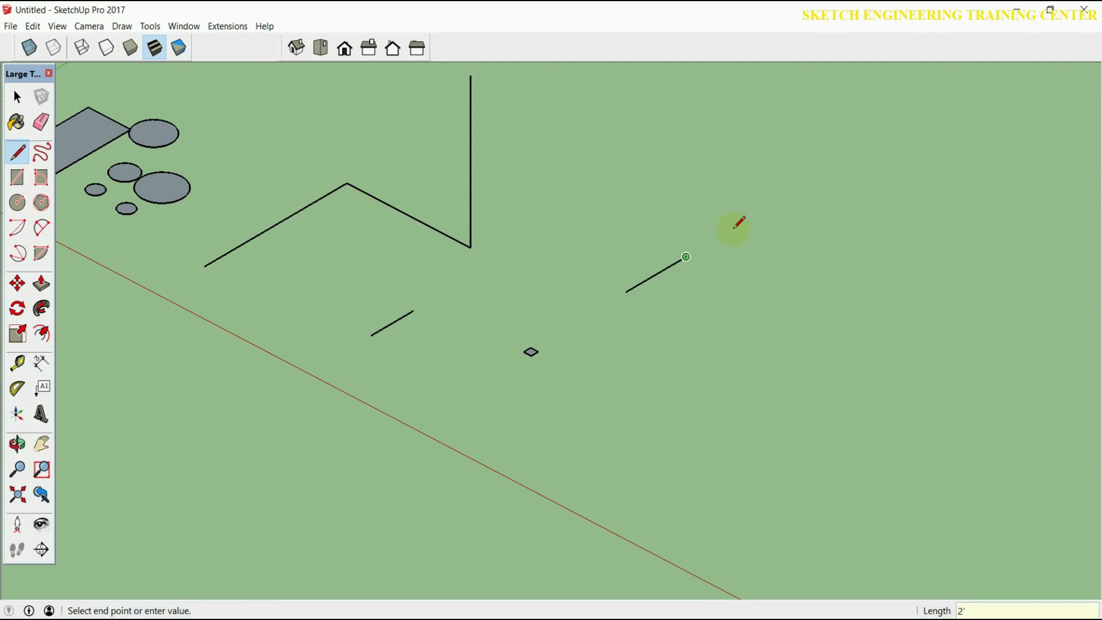
{"action": "type", "text": "1"}
{"action": "key", "text": "Return"}
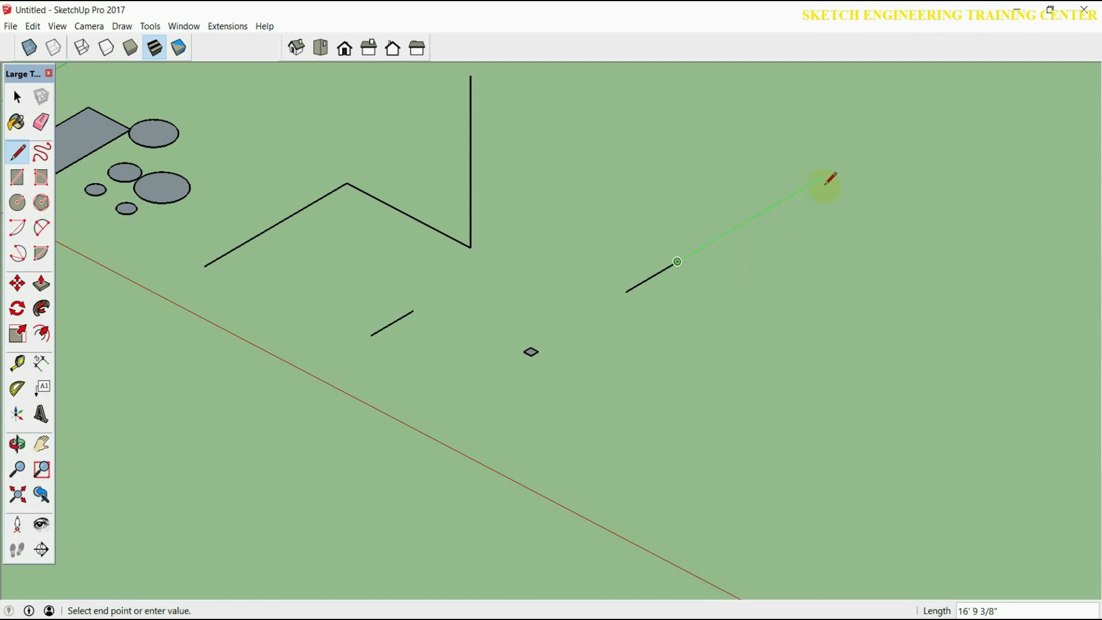
Add a 20' segment along the green axis from the end of the 1' segment and finish the line.
{"action": "type", "text": "20"}
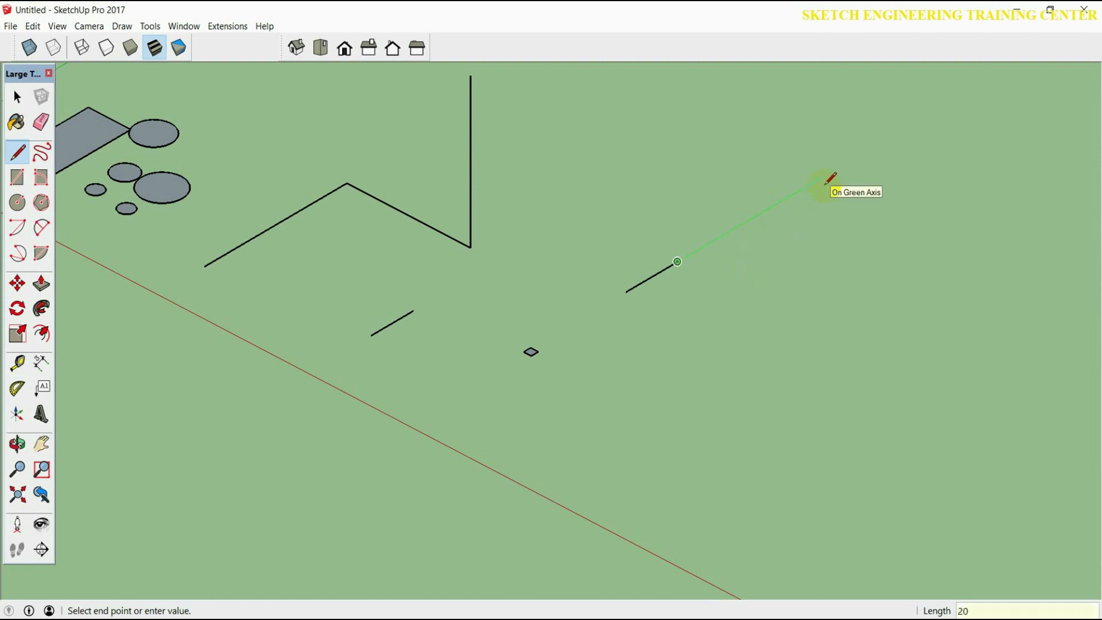
{"action": "key", "text": "Return"}
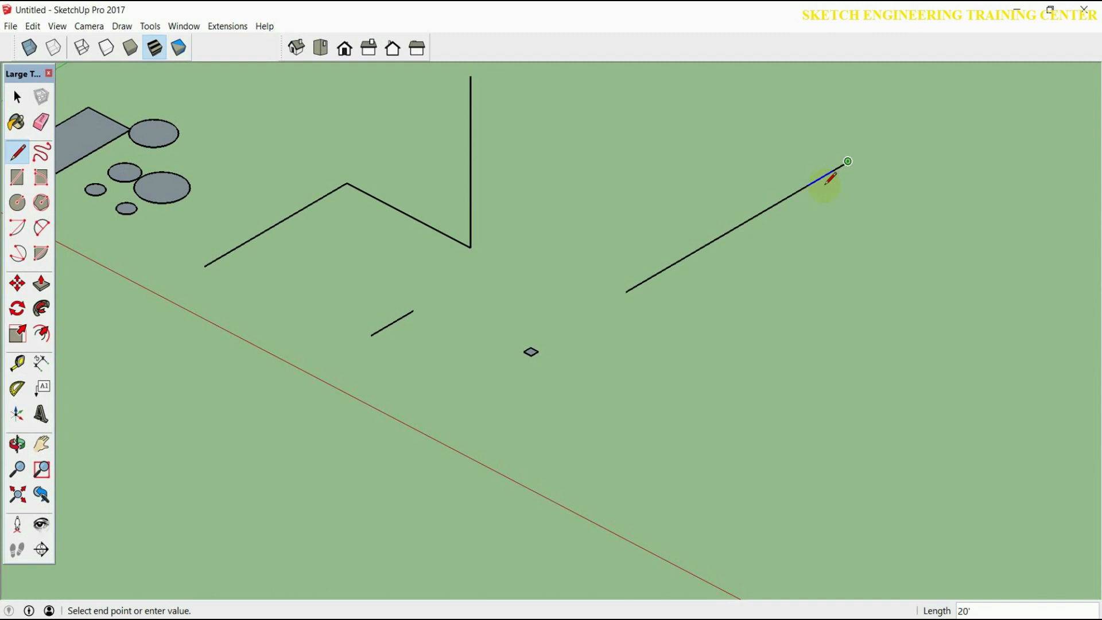
{"action": "key", "text": "space"}
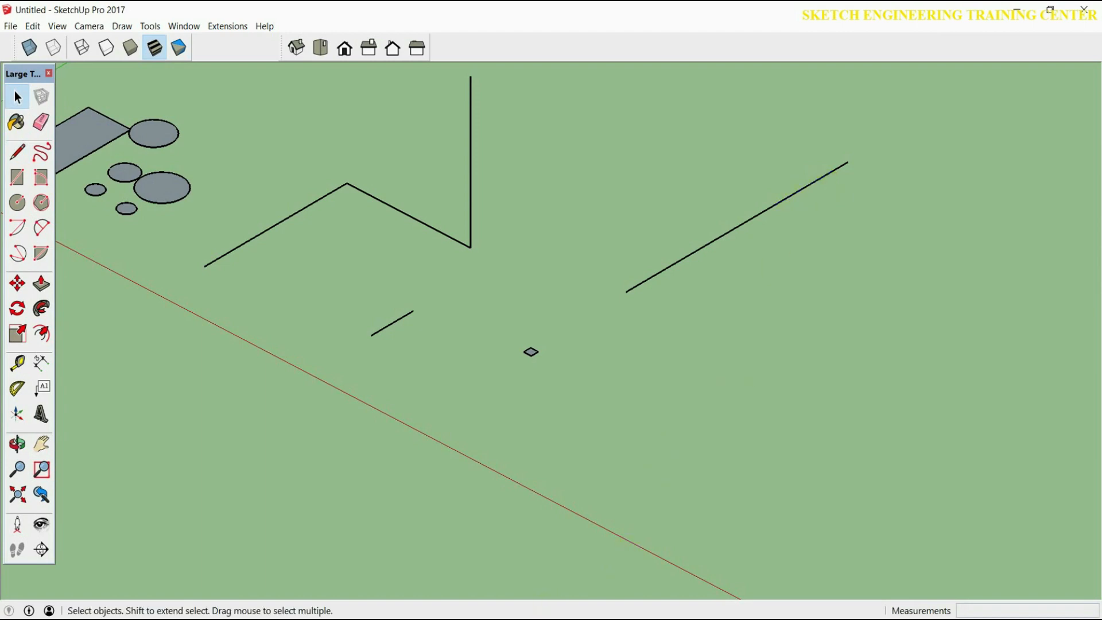
Check the Line tool notes in Word, switch back to SketchUp and view all the practice lines.
{"action": "key", "text": "alt+Tab"}
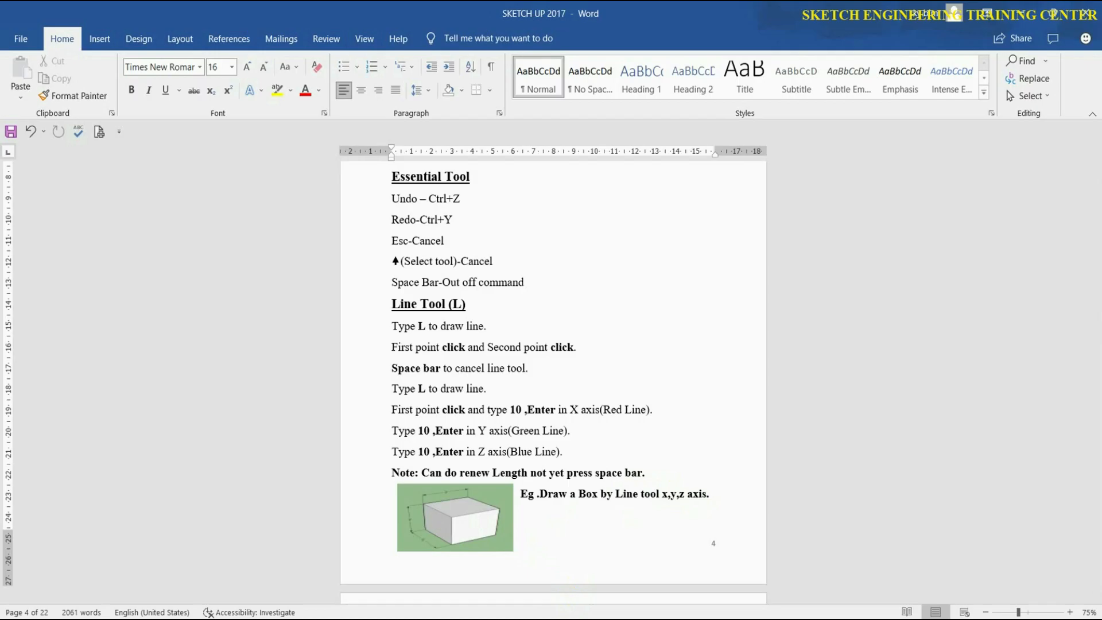
{"action": "left_click", "coordinate": [567, 617]}
{"action": "scroll", "coordinate": [539, 387], "scroll_direction": "down", "scroll_amount": 5}
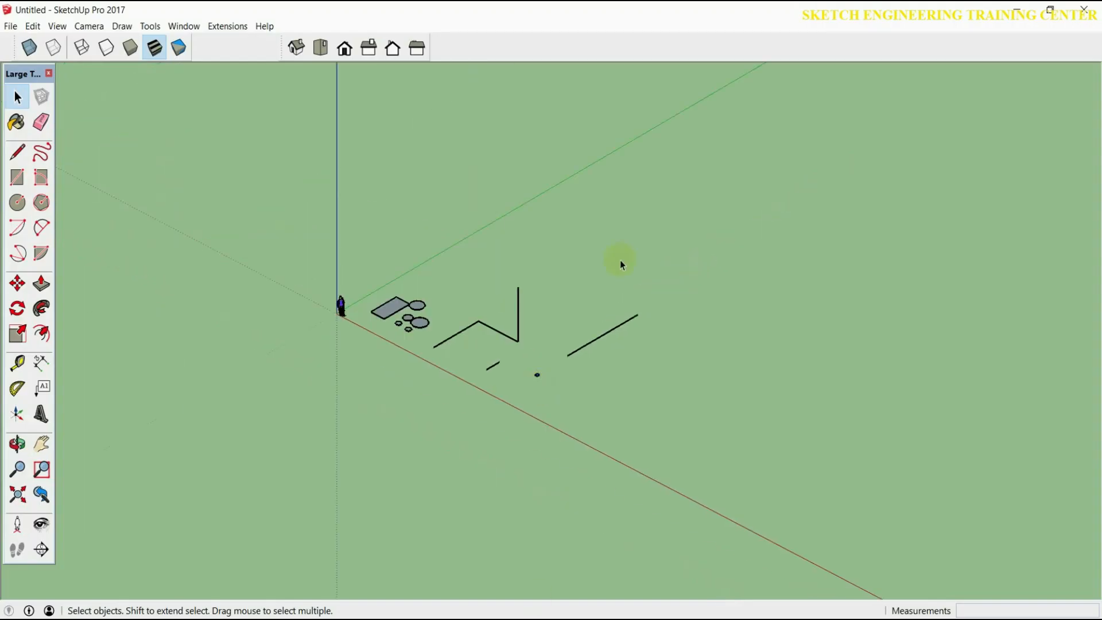
{"action": "scroll", "coordinate": [673, 341], "scroll_direction": "up", "scroll_amount": 3}
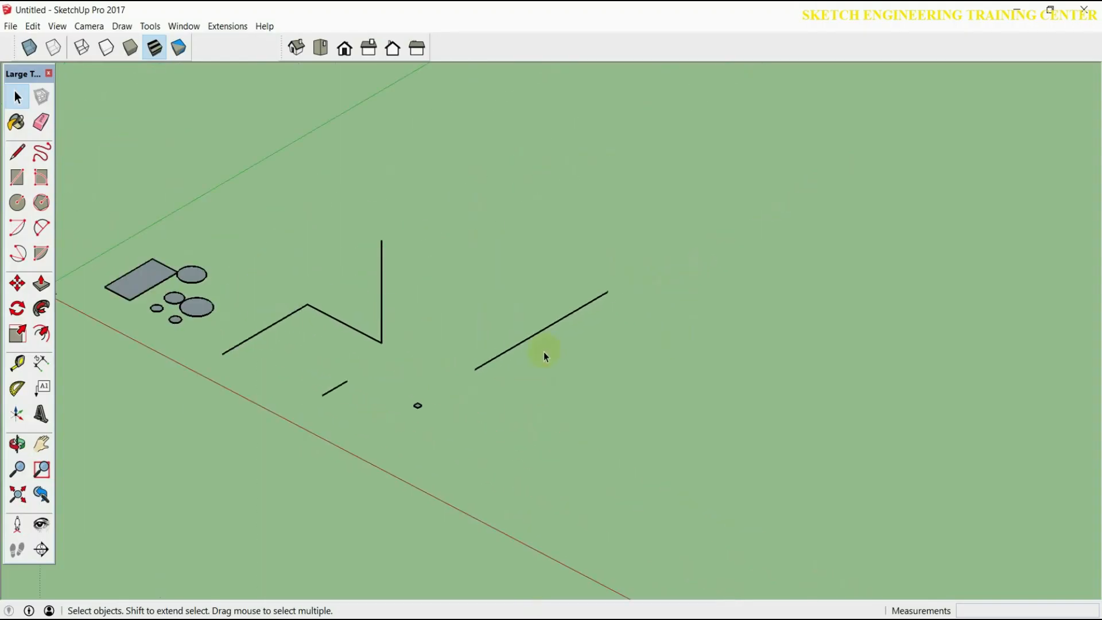
Draw a closed 2' square with edges along the green and red axes in the empty area beyond the small square.
{"action": "key", "text": "l"}
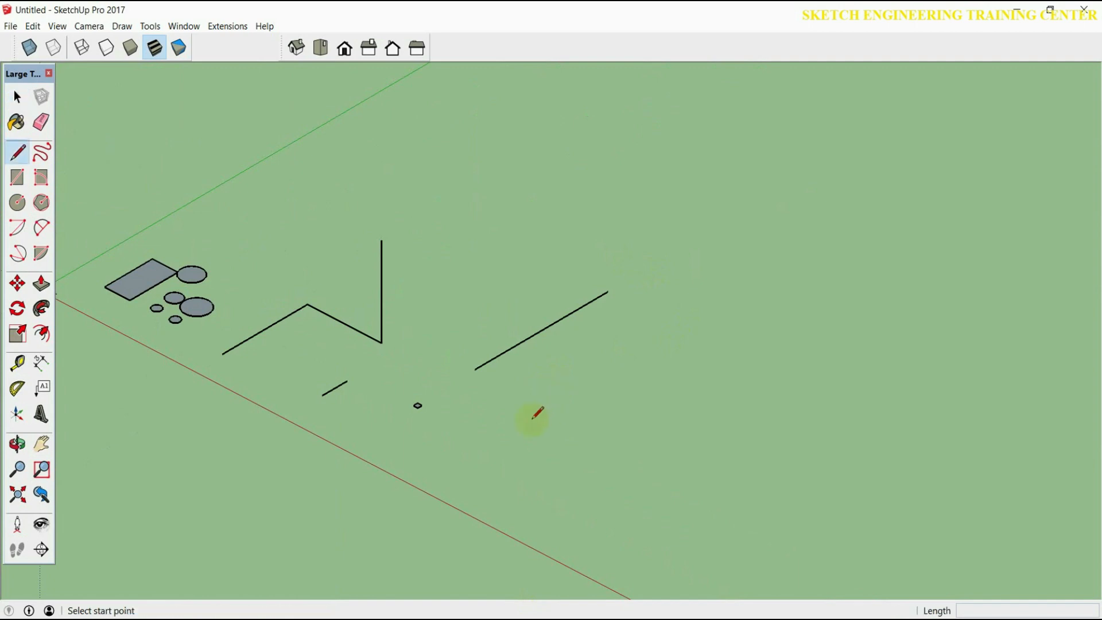
{"action": "left_click", "coordinate": [532, 437]}
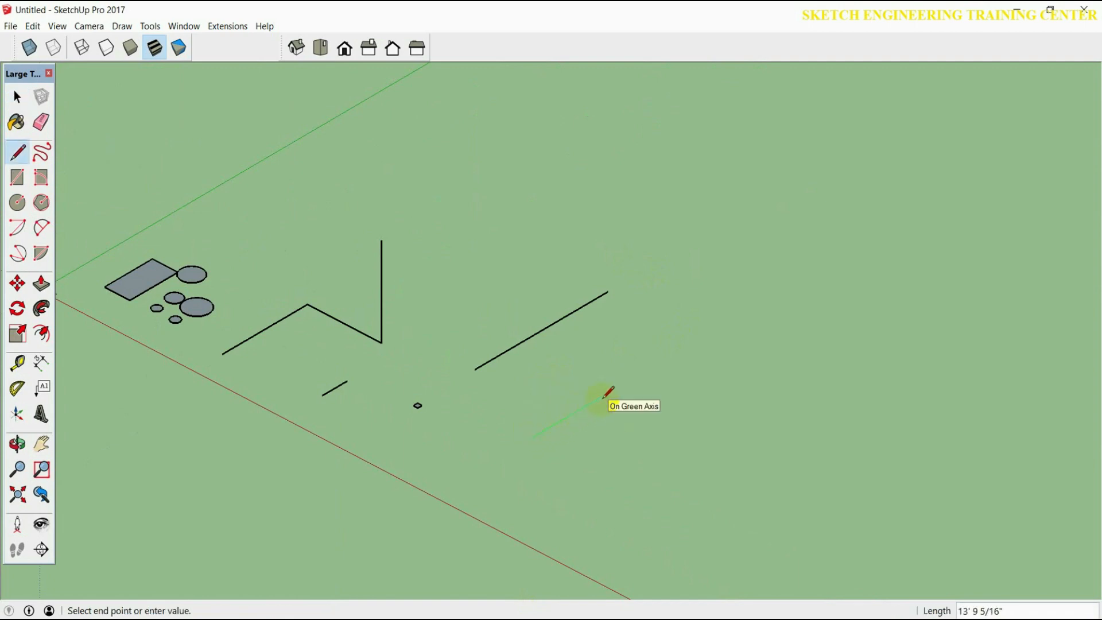
{"action": "type", "text": "2"}
{"action": "key", "text": "Return"}
{"action": "scroll", "coordinate": [577, 423], "scroll_direction": "up", "scroll_amount": 5}
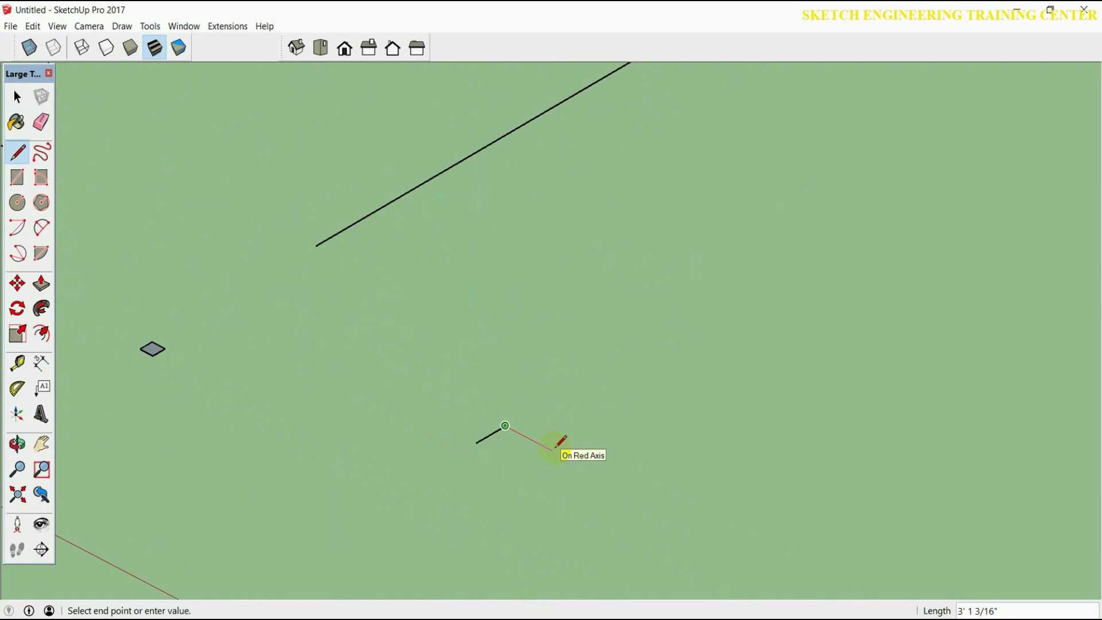
{"action": "type", "text": "2"}
{"action": "key", "text": "Return"}
{"action": "scroll", "coordinate": [505, 452], "scroll_direction": "up", "scroll_amount": 3}
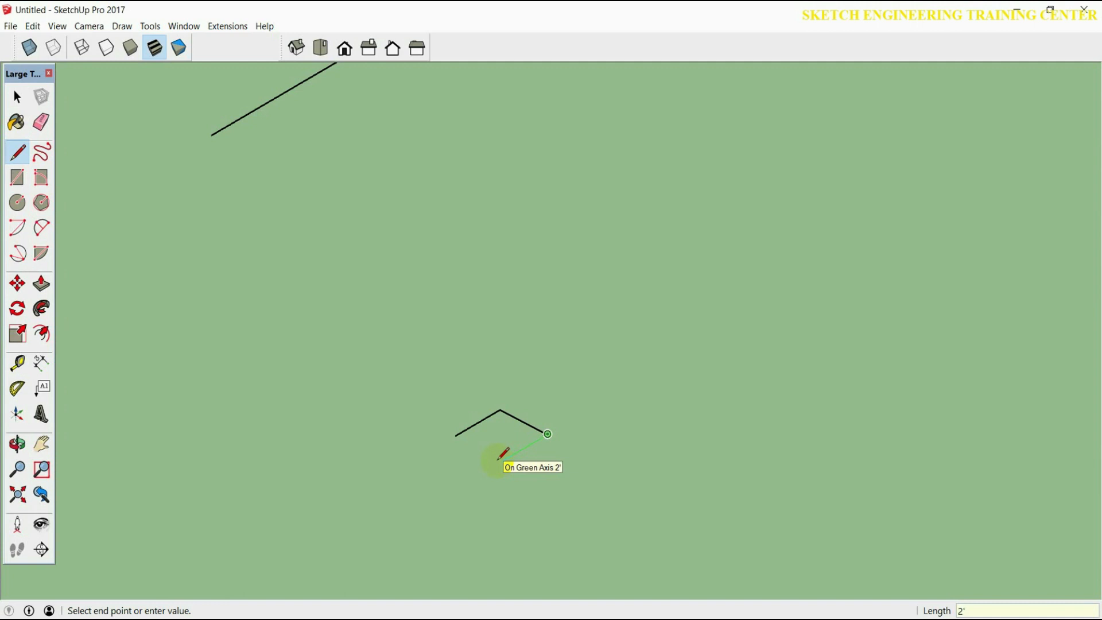
{"action": "left_click", "coordinate": [503, 461]}
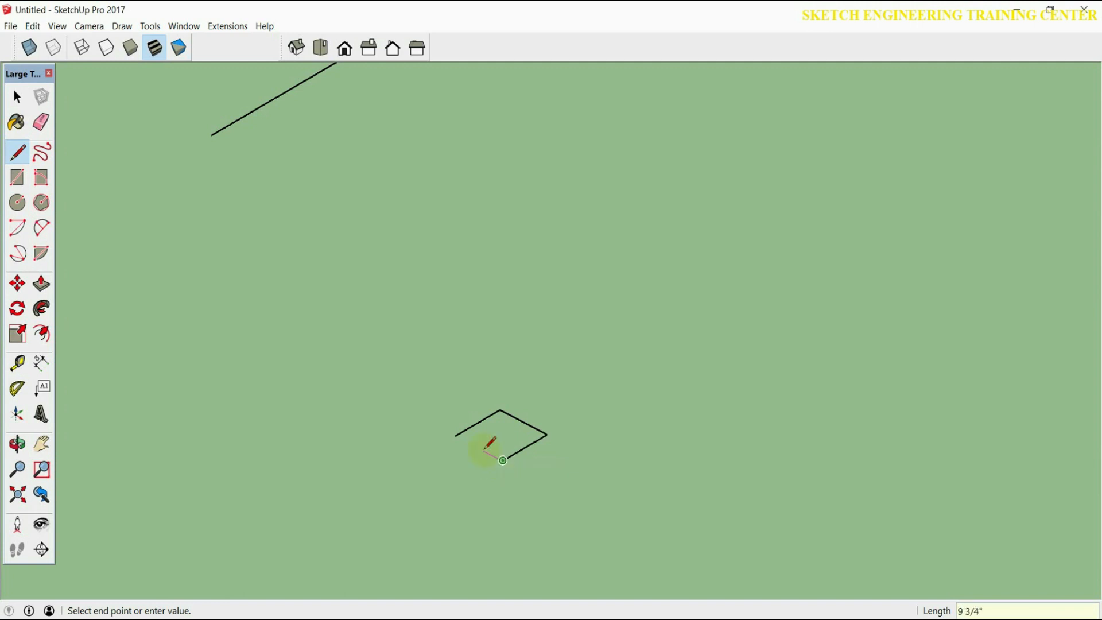
{"action": "left_click", "coordinate": [455, 436]}
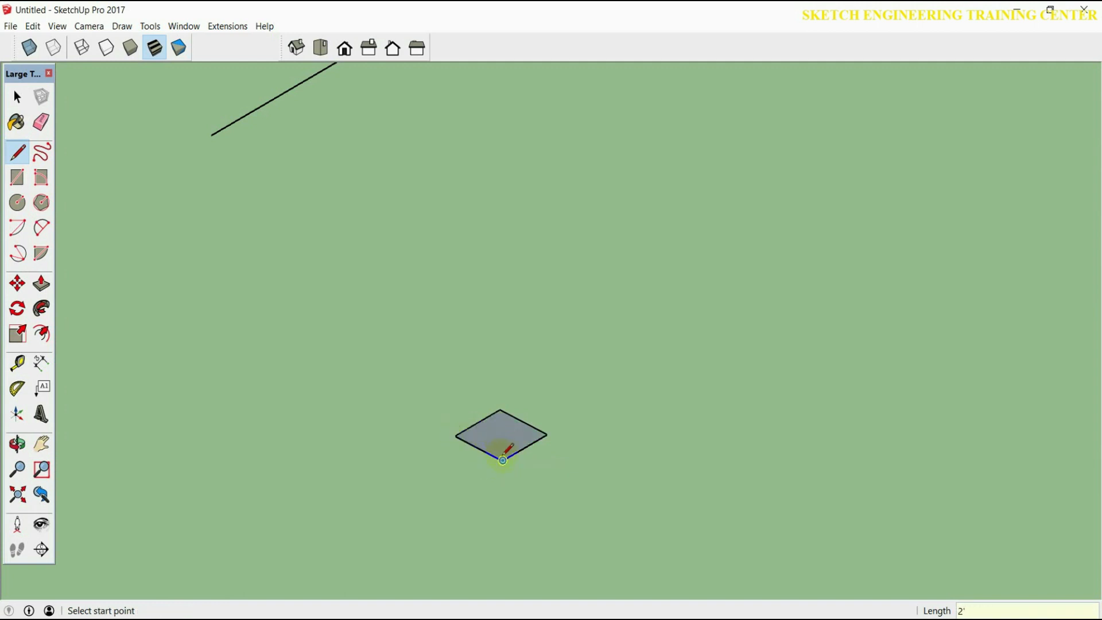
Build a 2' high vertical face on the square's back edge along the red axis, using lines from corner to corner.
{"action": "left_click", "coordinate": [500, 409]}
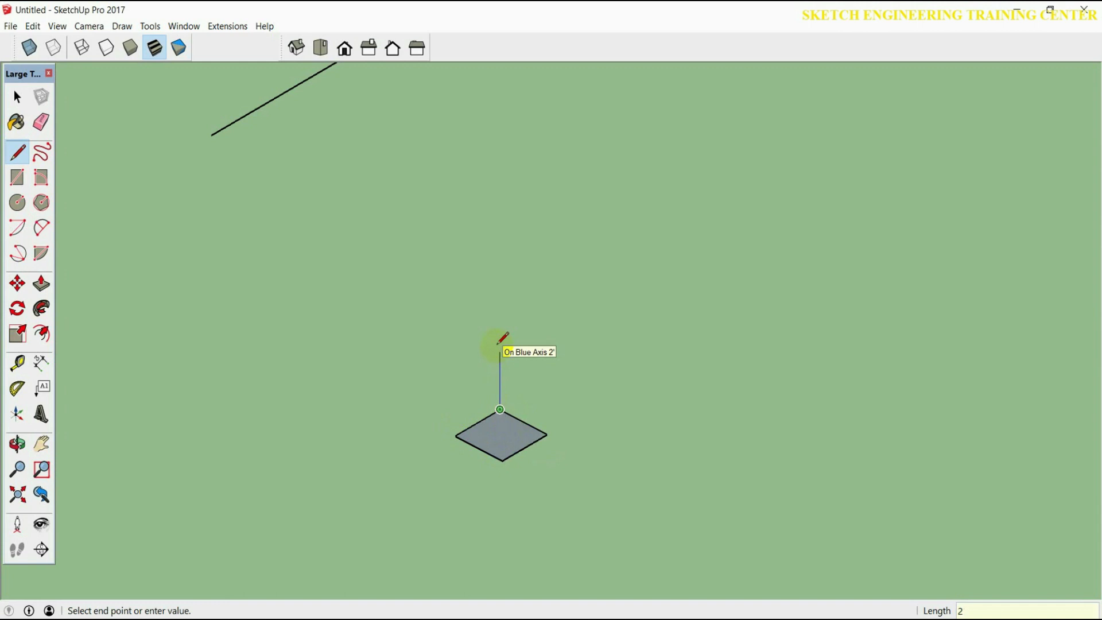
{"action": "left_click", "coordinate": [500, 351]}
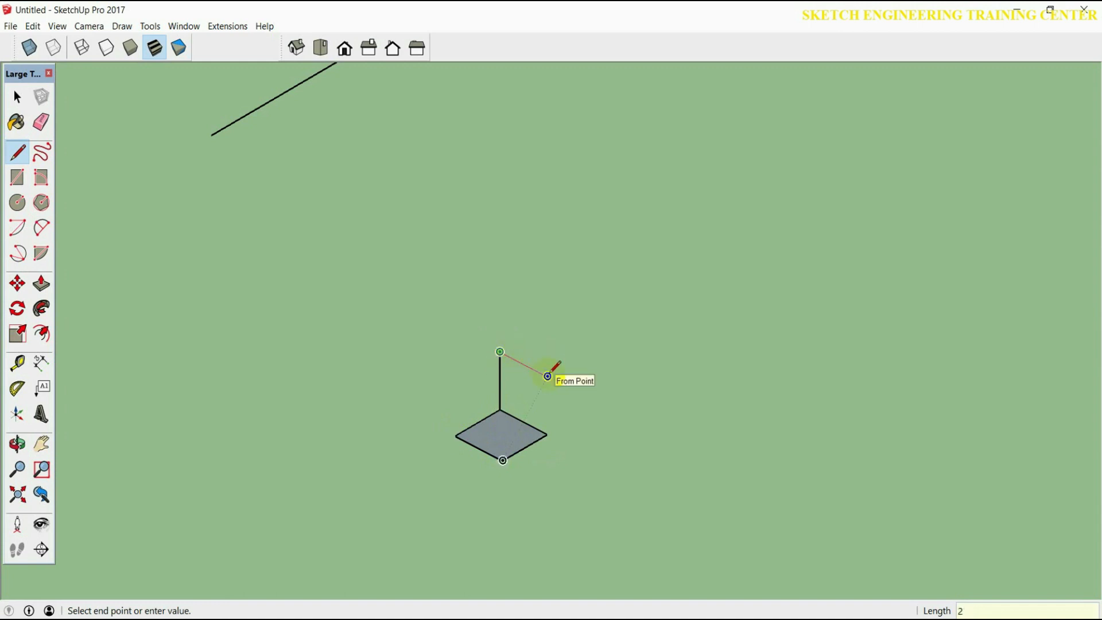
{"action": "left_click", "coordinate": [547, 376]}
{"action": "left_click", "coordinate": [547, 434]}
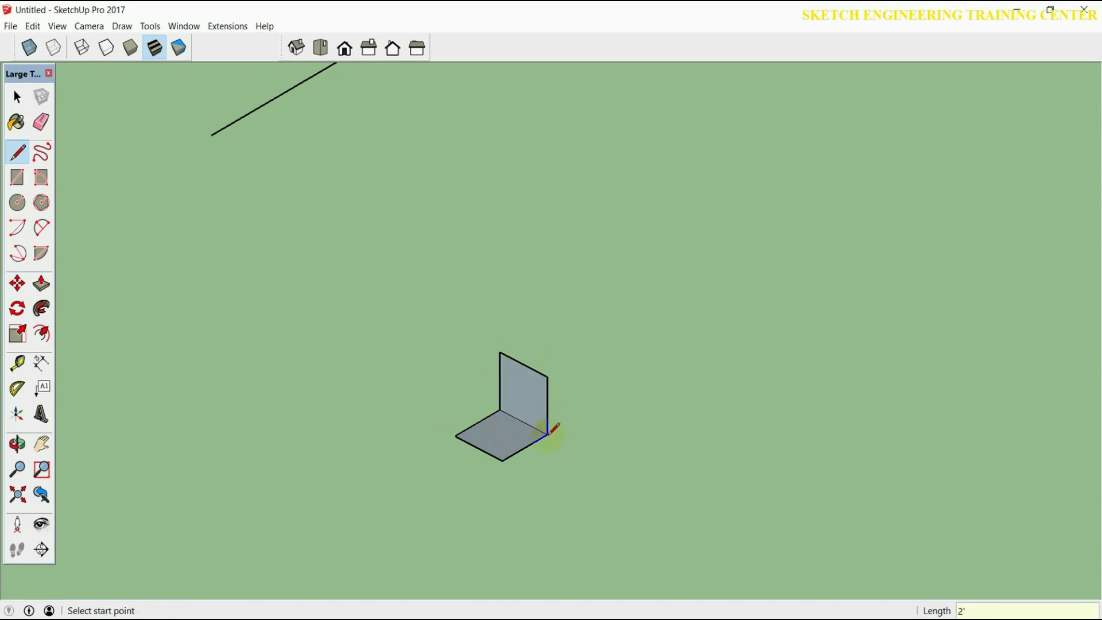
Build the adjoining vertical face with a 2' line up from the square's corner and a top edge to the first face.
{"action": "left_click", "coordinate": [455, 435]}
{"action": "type", "text": "2'"}
{"action": "key", "text": "Return"}
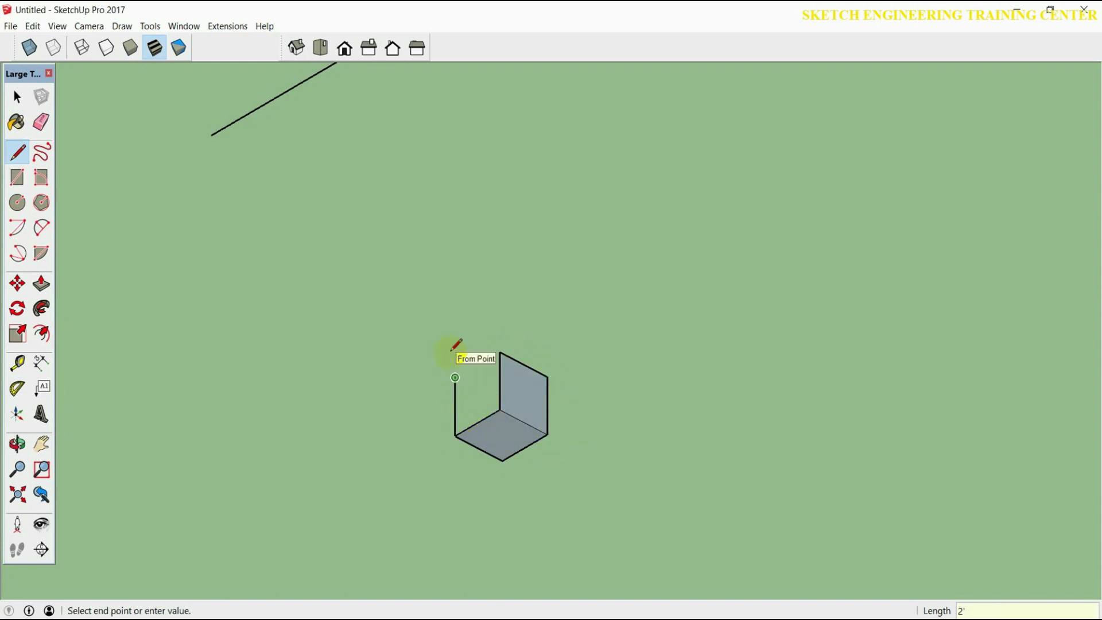
{"action": "left_click", "coordinate": [501, 351]}
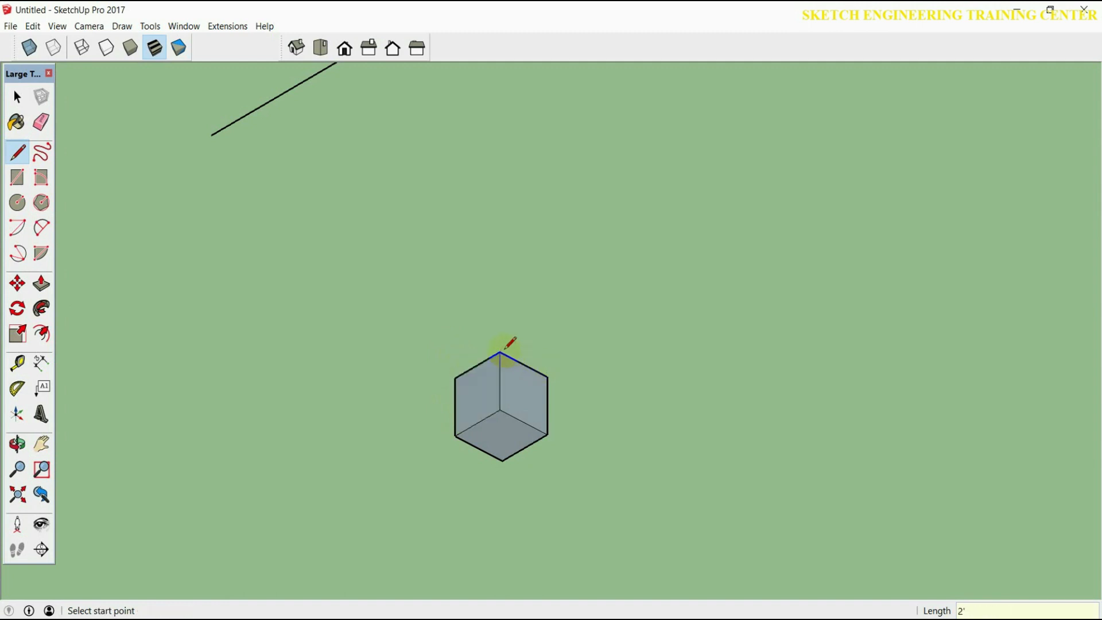
Close the box with a 2' vertical line from the remaining base corner and top edges joining the existing faces.
{"action": "left_click", "coordinate": [503, 460]}
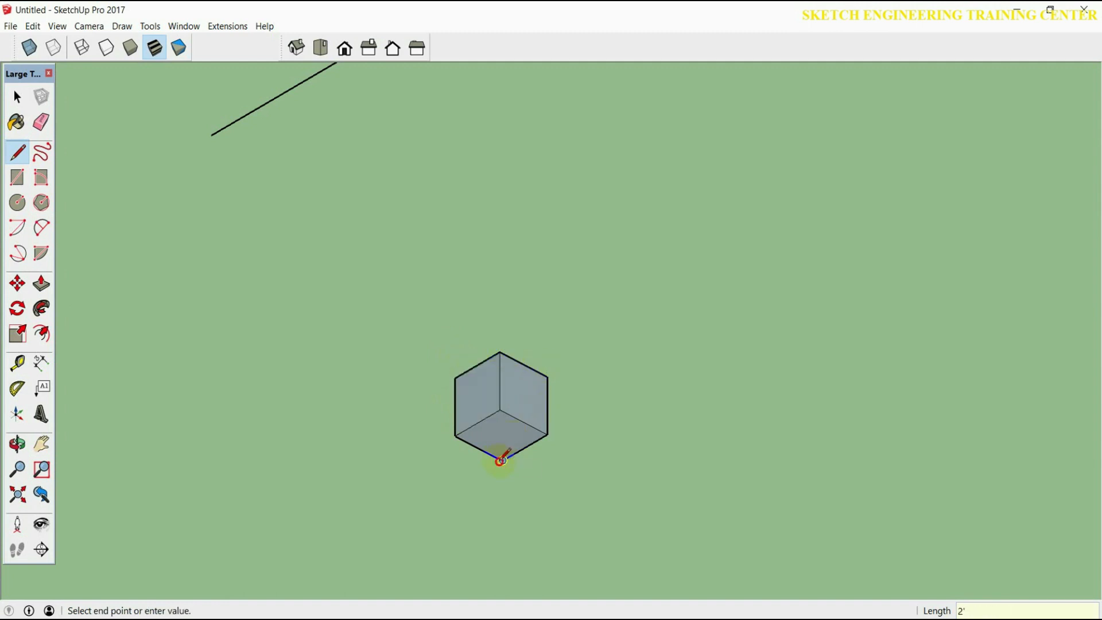
{"action": "key", "text": "o"}
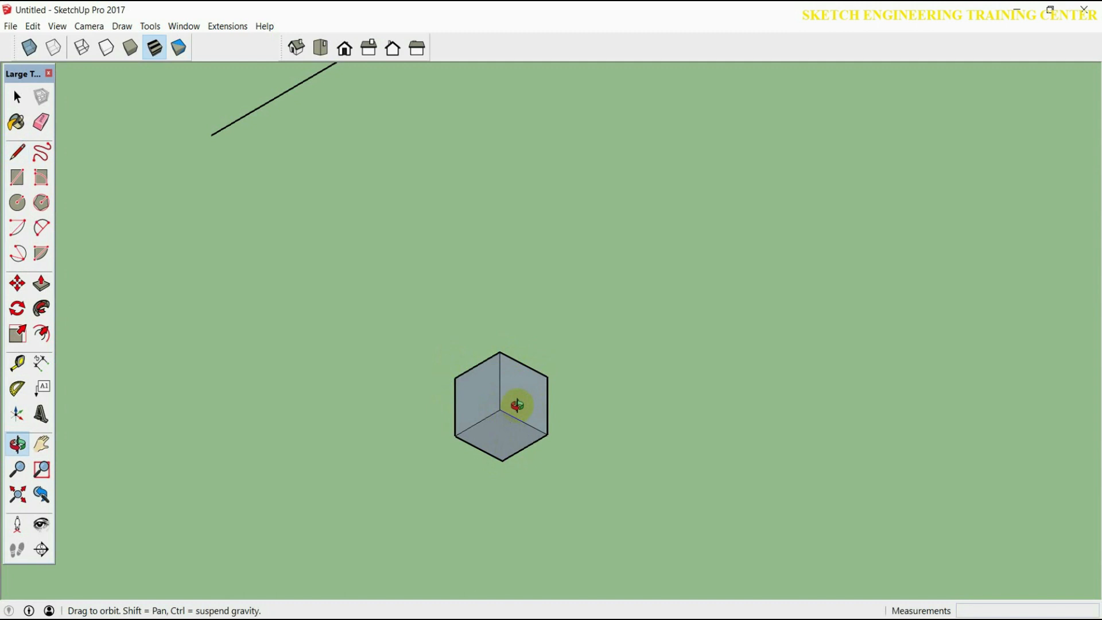
{"action": "left_click_drag", "start_coordinate": [516, 401], "coordinate": [463, 349]}
{"action": "middle_click_drag", "start_coordinate": [464, 348], "coordinate": [221, 356]}
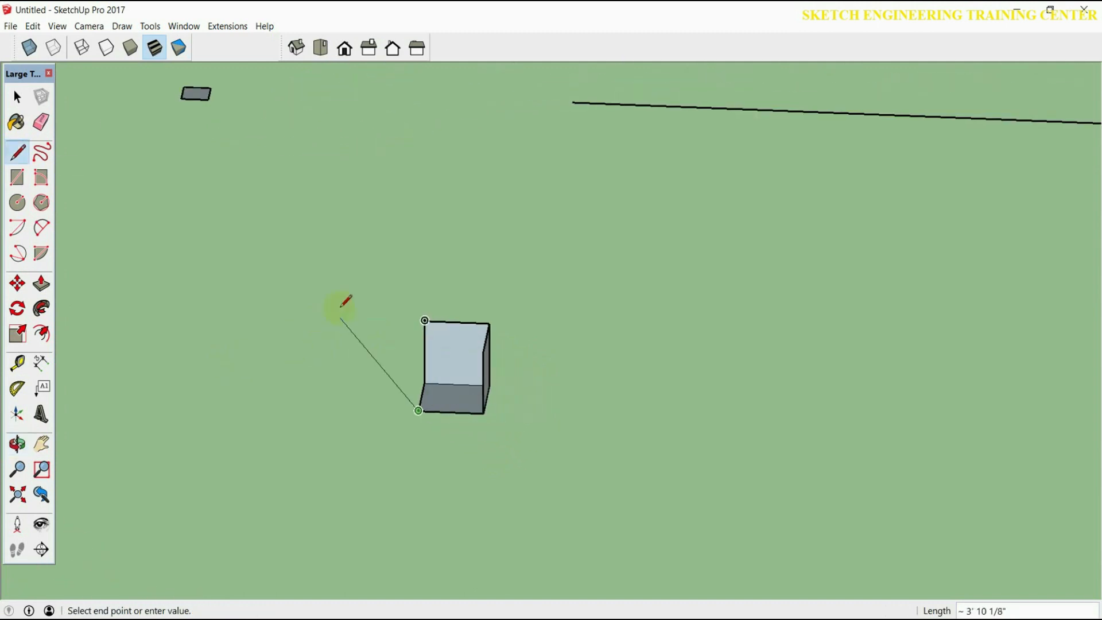
{"action": "left_click", "coordinate": [417, 348]}
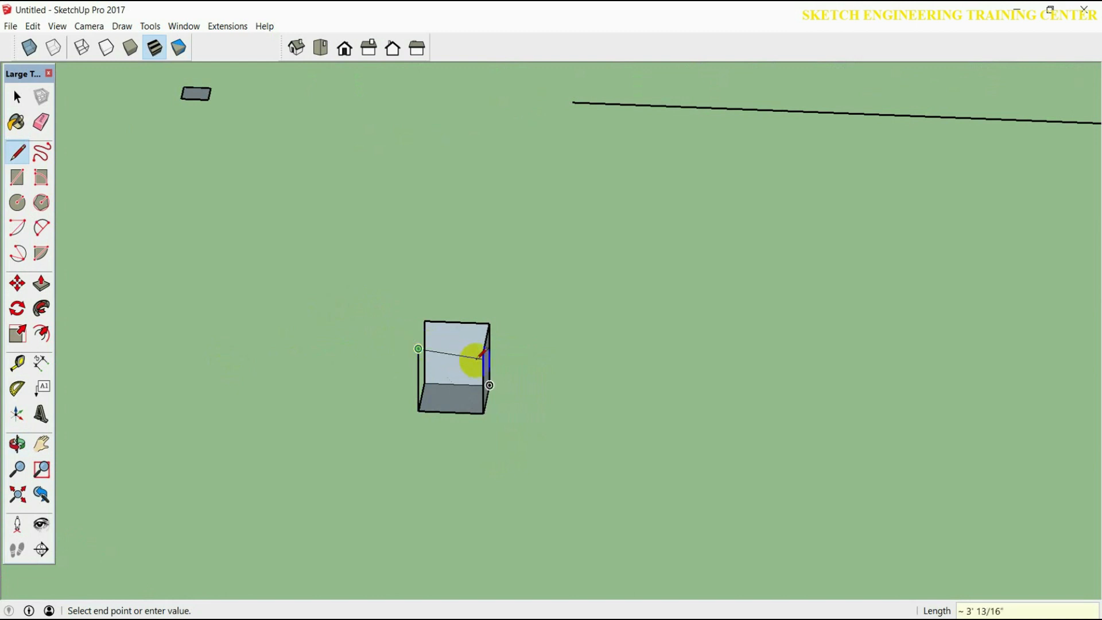
{"action": "left_click", "coordinate": [483, 351]}
{"action": "left_click", "coordinate": [424, 320]}
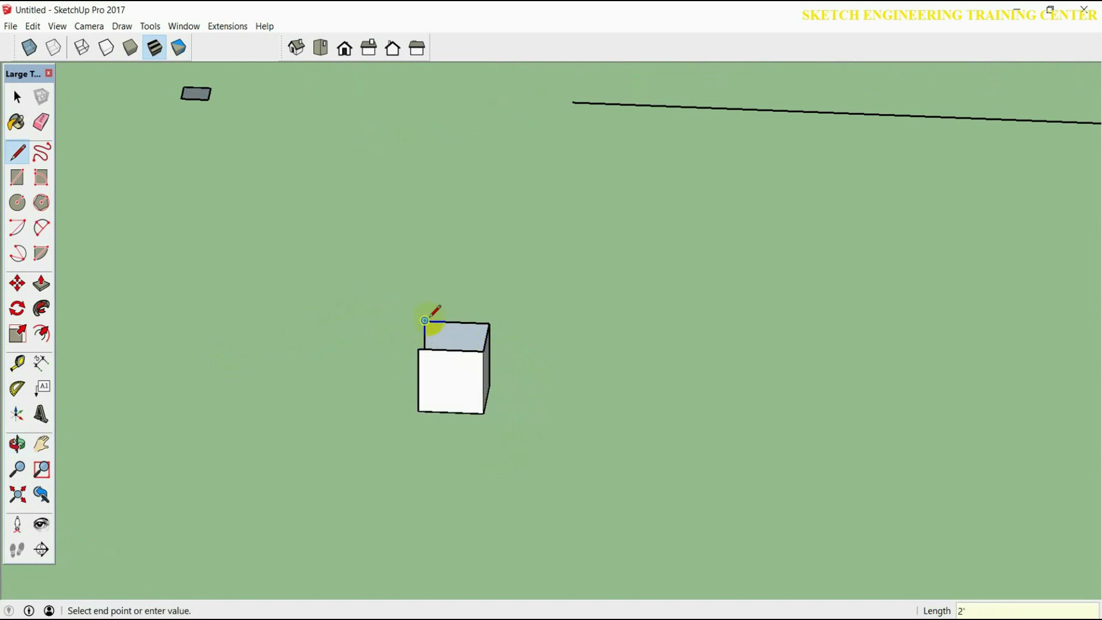
{"action": "key", "text": "Escape"}
Examine the closed 2' box up close from different sides and from above.
{"action": "key", "text": "o"}
{"action": "left_click_drag", "start_coordinate": [305, 354], "coordinate": [562, 368]}
{"action": "middle_click_drag", "start_coordinate": [561, 367], "coordinate": [774, 435]}
{"action": "middle_click_drag", "start_coordinate": [553, 384], "coordinate": [482, 374]}
{"action": "scroll", "coordinate": [677, 419], "scroll_direction": "up", "scroll_amount": 3}
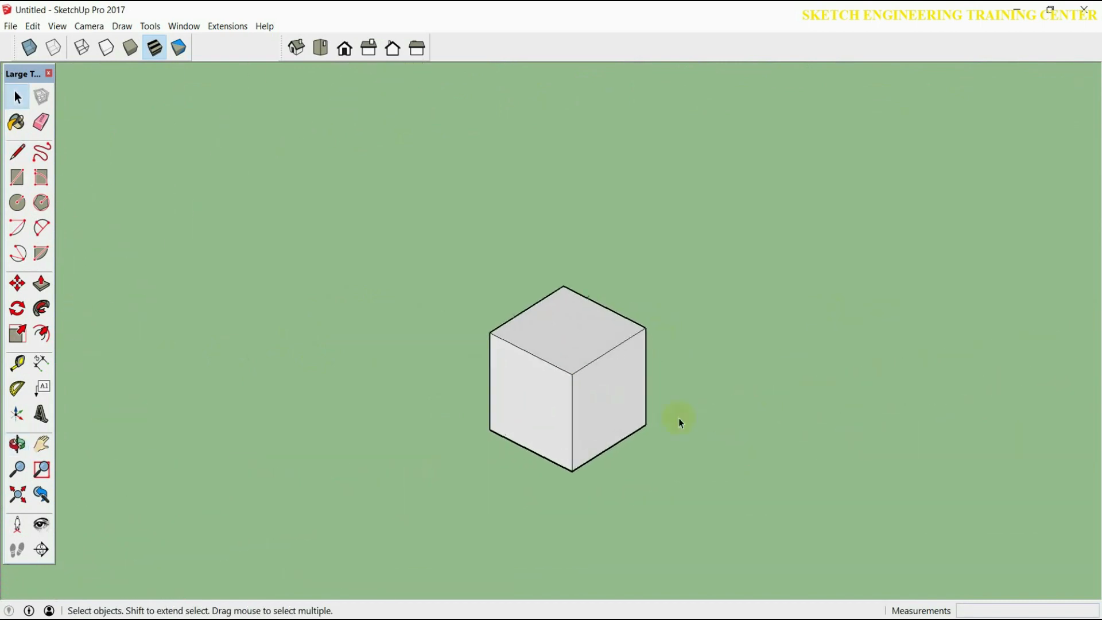
{"action": "scroll", "coordinate": [587, 405], "scroll_direction": "down", "scroll_amount": 2}
{"action": "scroll", "coordinate": [586, 405], "scroll_direction": "up", "scroll_amount": 3}
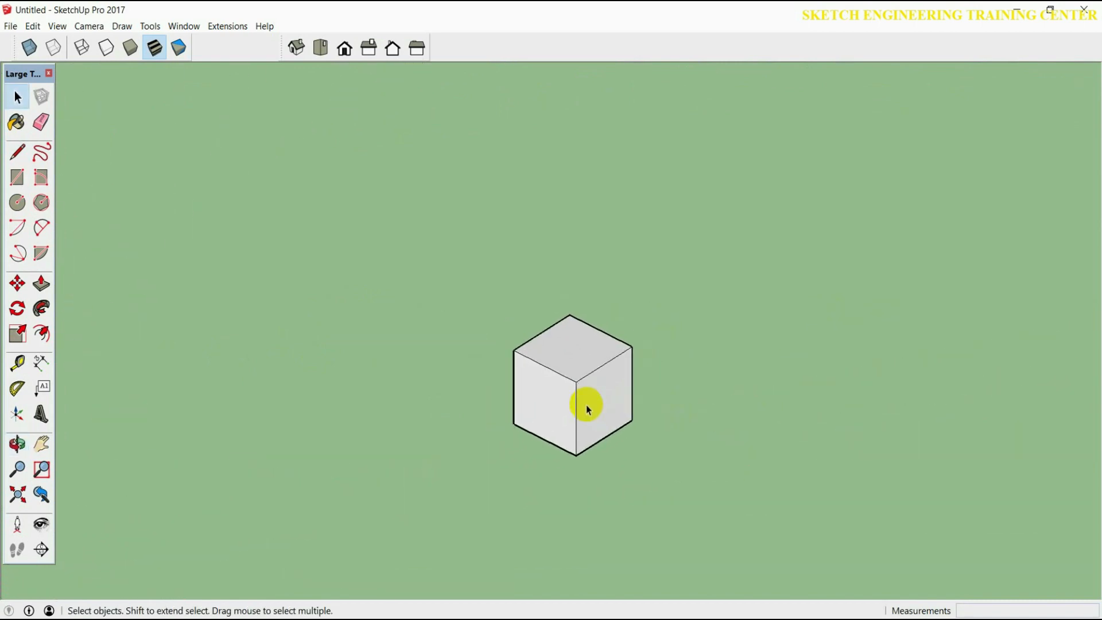
Draw two connected freehand lines along the green and red axes beside the box, end the line, and select and deselect the first one.
{"action": "key", "text": "l"}
{"action": "left_click", "coordinate": [270, 384]}
{"action": "left_click", "coordinate": [346, 336]}
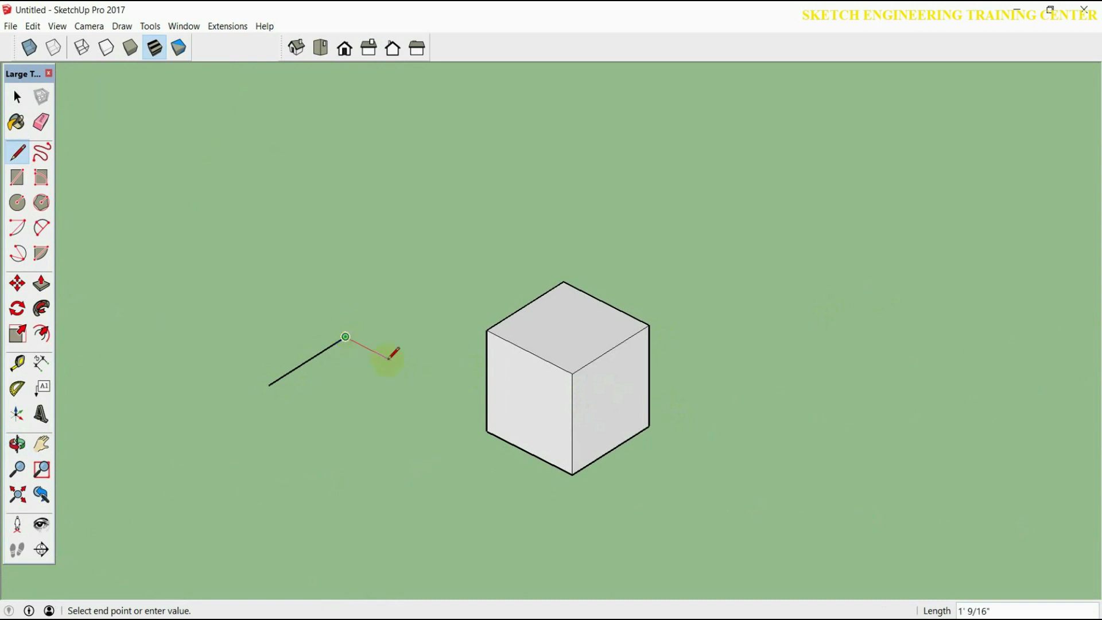
{"action": "left_click", "coordinate": [416, 374]}
{"action": "key", "text": "space"}
{"action": "left_click", "coordinate": [317, 360]}
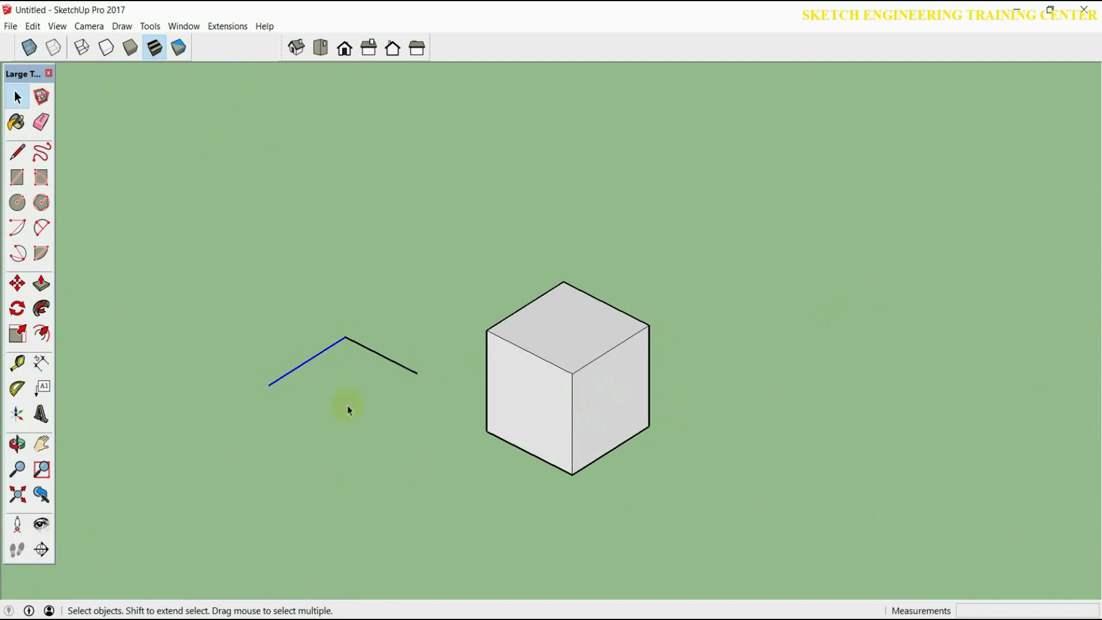
{"action": "left_click", "coordinate": [396, 392]}
Resume from the open endpoint and complete the rectangle with a green-axis edge and a red-axis closing edge about 1' 8" long.
{"action": "key", "text": "l"}
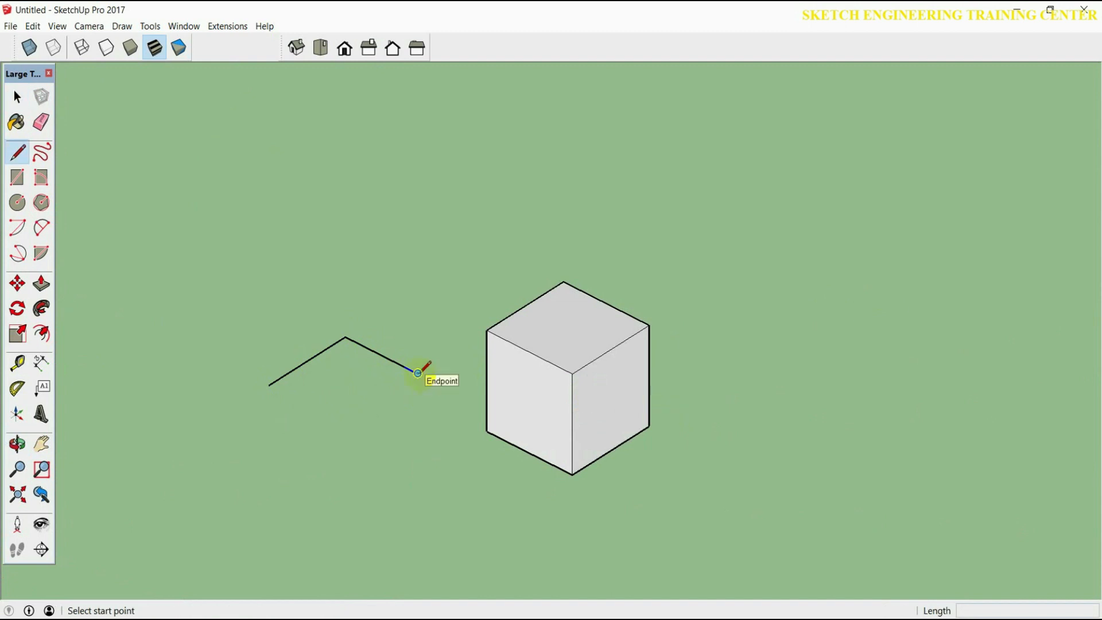
{"action": "left_click", "coordinate": [418, 373]}
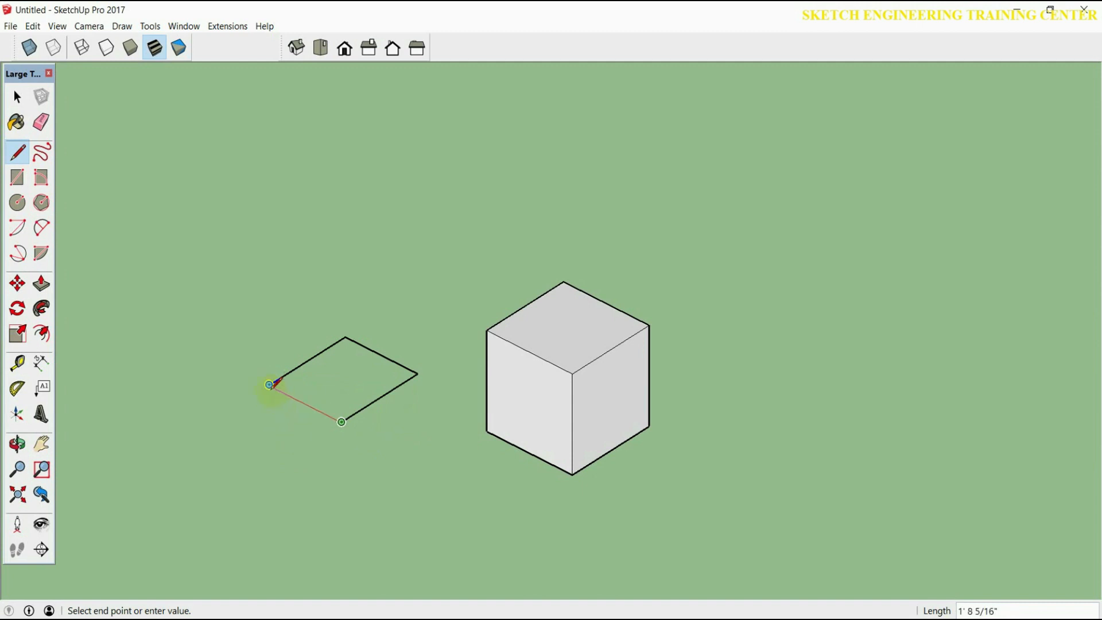
{"action": "left_click", "coordinate": [269, 384]}
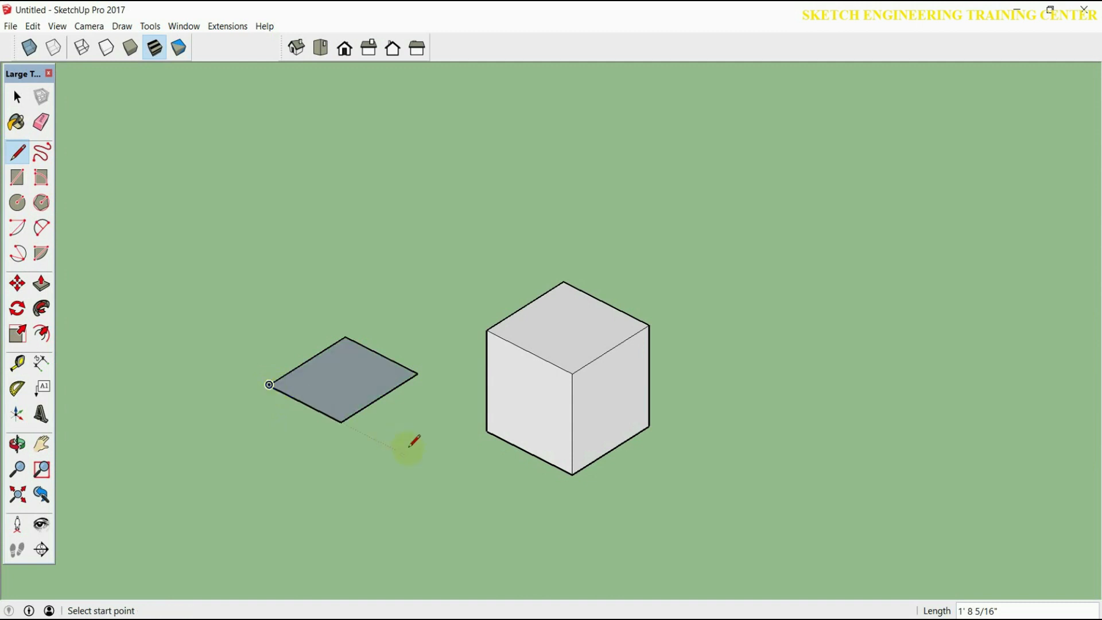
{"action": "key", "text": "space"}
{"action": "scroll", "coordinate": [408, 448], "scroll_direction": "down", "scroll_amount": 4}
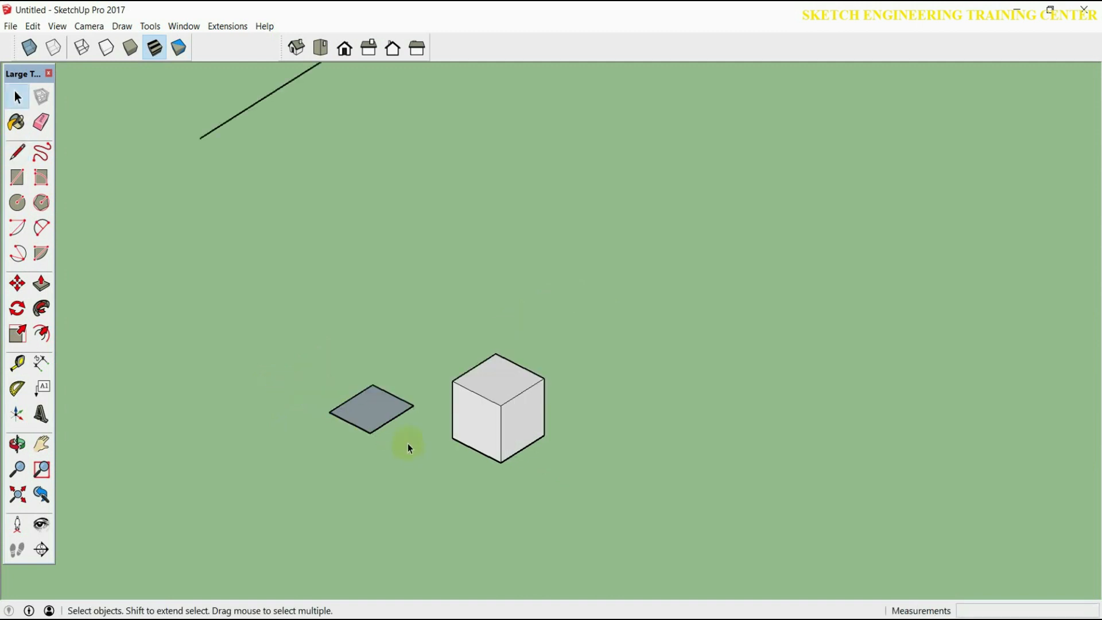
{"action": "scroll", "coordinate": [332, 420], "scroll_direction": "up", "scroll_amount": 4}
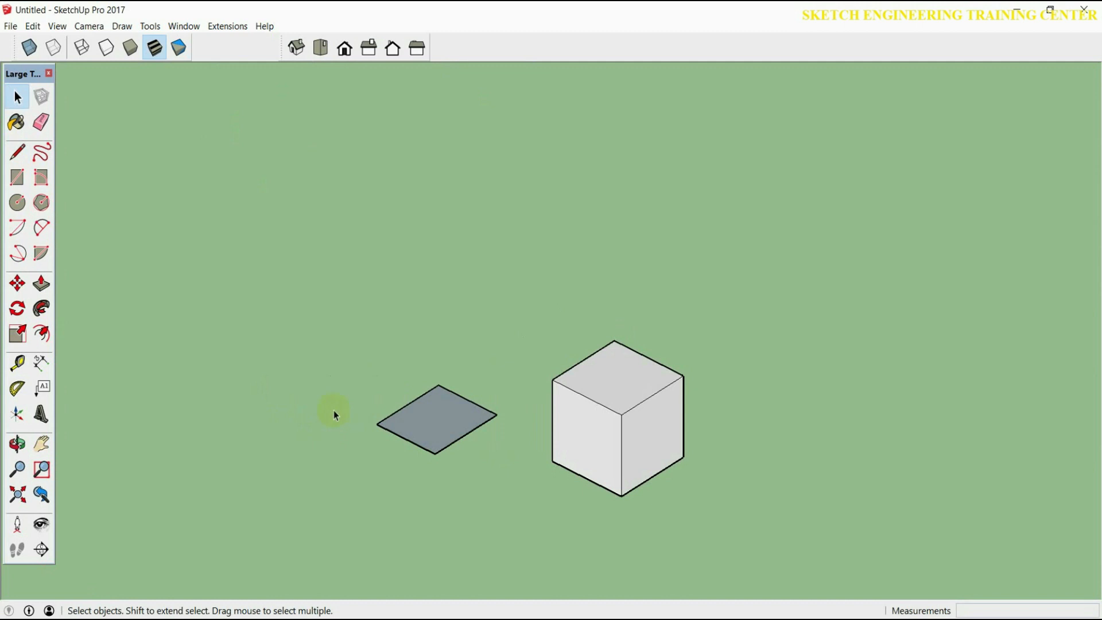
Draw a closed upright rectangle beside the flat one, using vertical side edges and red-axis top and bottom edges about 1' 7" long.
{"action": "key", "text": "l"}
{"action": "left_click", "coordinate": [287, 409]}
{"action": "left_click", "coordinate": [287, 300]}
{"action": "left_click", "coordinate": [341, 327]}
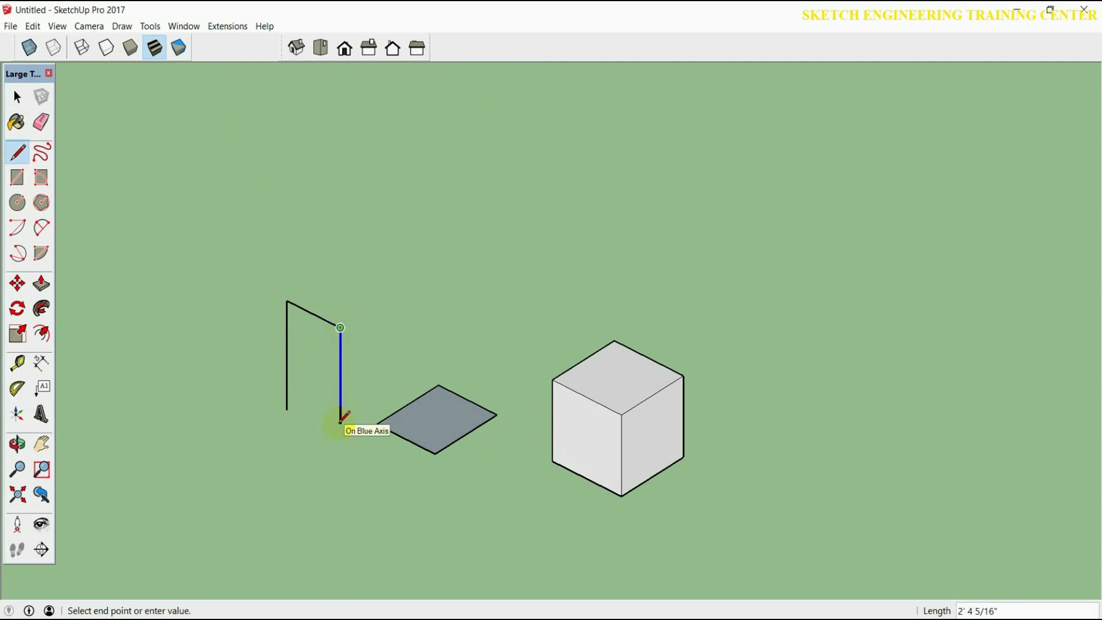
{"action": "left_click", "coordinate": [287, 408]}
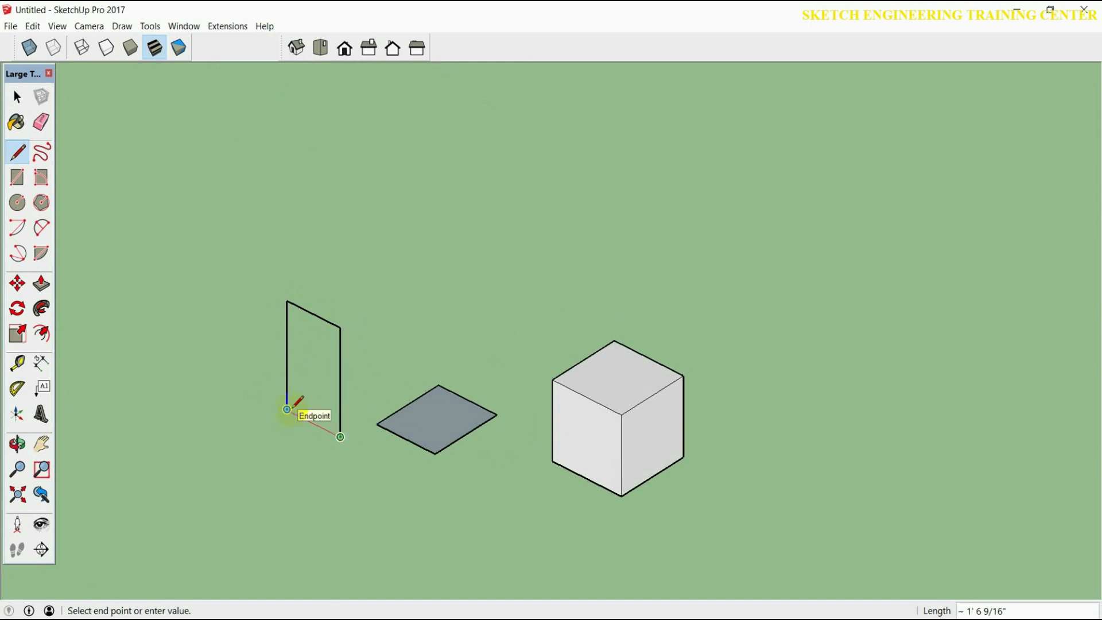
{"action": "left_click", "coordinate": [287, 408]}
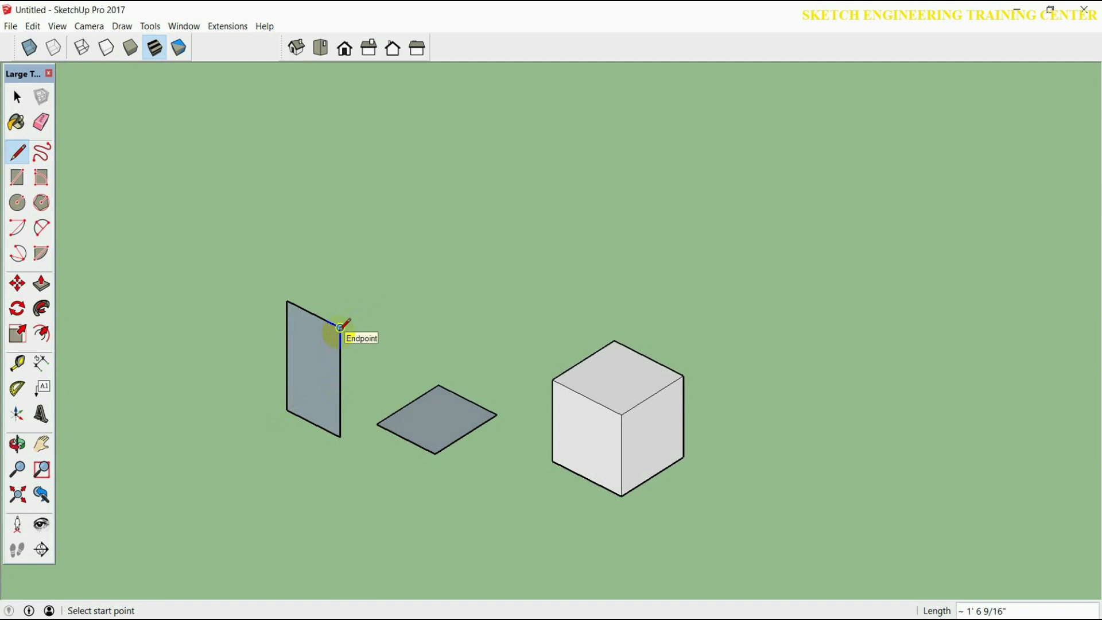
Draw two connected freehand lines in the empty space behind the box, one vertical and one along the green axis, and end the line.
{"action": "middle_click_drag", "start_coordinate": [381, 301], "coordinate": [268, 351]}
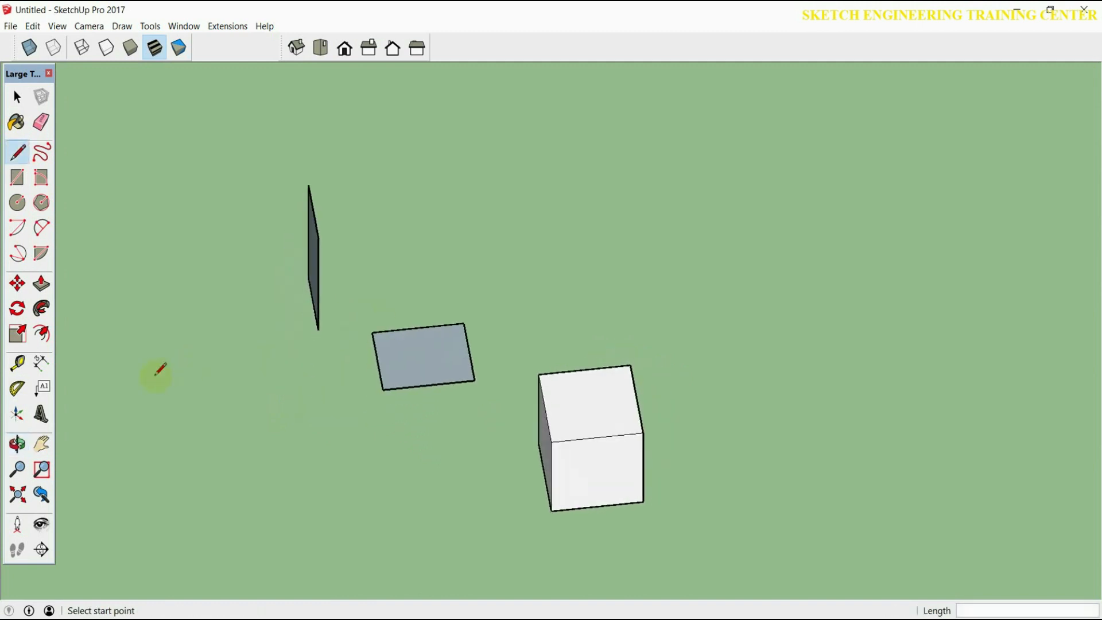
{"action": "scroll", "coordinate": [259, 365], "scroll_direction": "down", "scroll_amount": 3}
{"action": "left_click", "coordinate": [407, 290]}
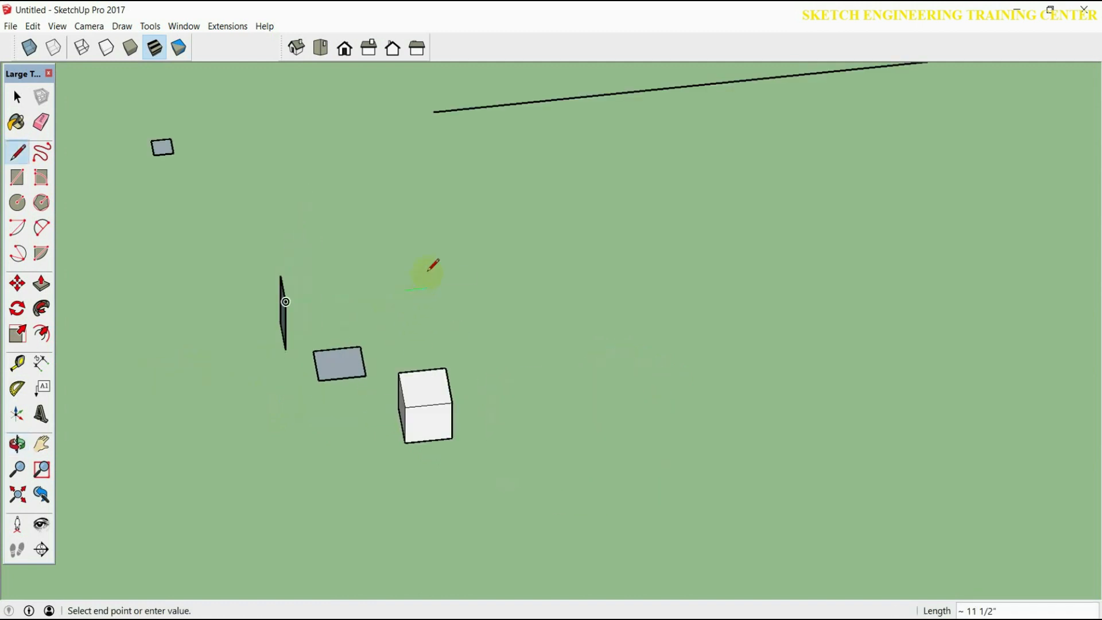
{"action": "left_click", "coordinate": [406, 255]}
{"action": "left_click", "coordinate": [435, 251]}
{"action": "key", "text": "space"}
Resume from the vertical line's lower endpoint and draw a green-axis bottom edge aligned with the top edge's free end.
{"action": "key", "text": "l"}
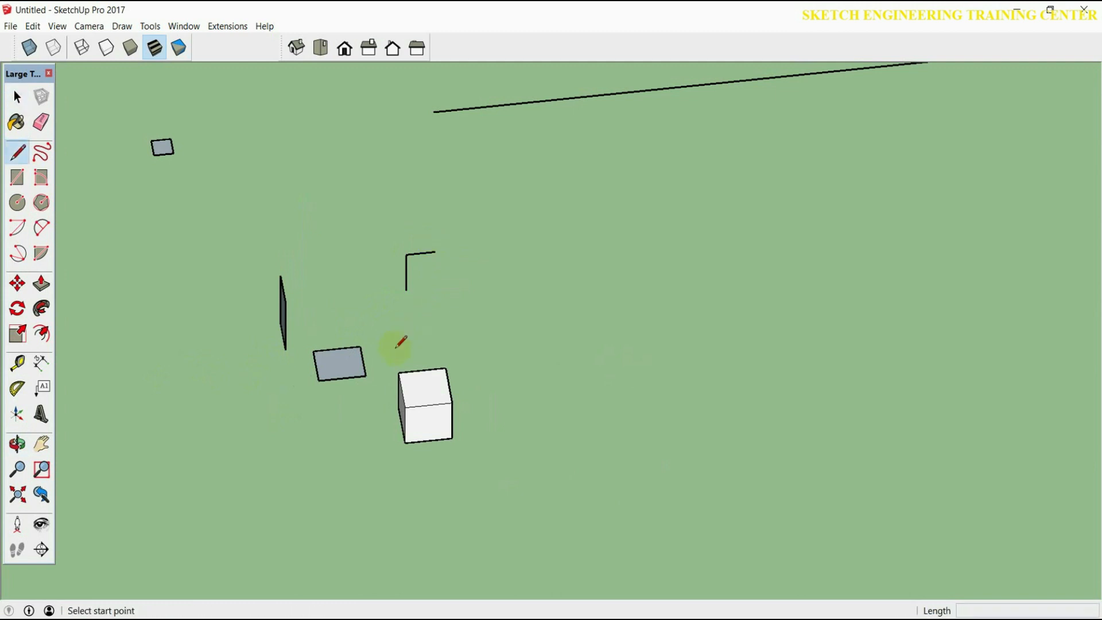
{"action": "left_click", "coordinate": [407, 289]}
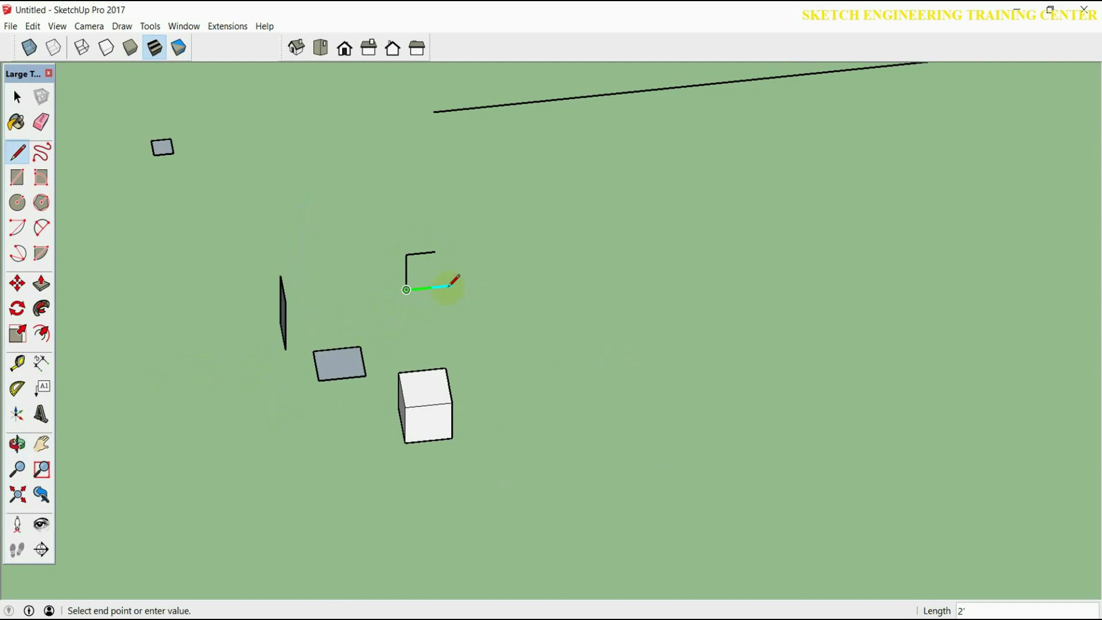
{"action": "left_click", "coordinate": [435, 251]}
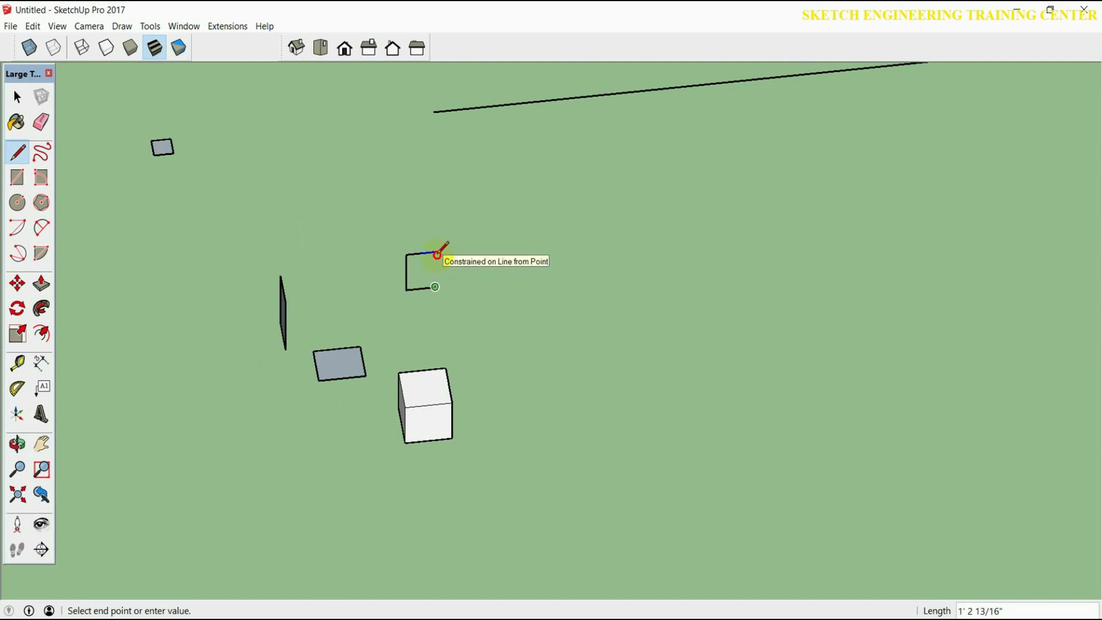